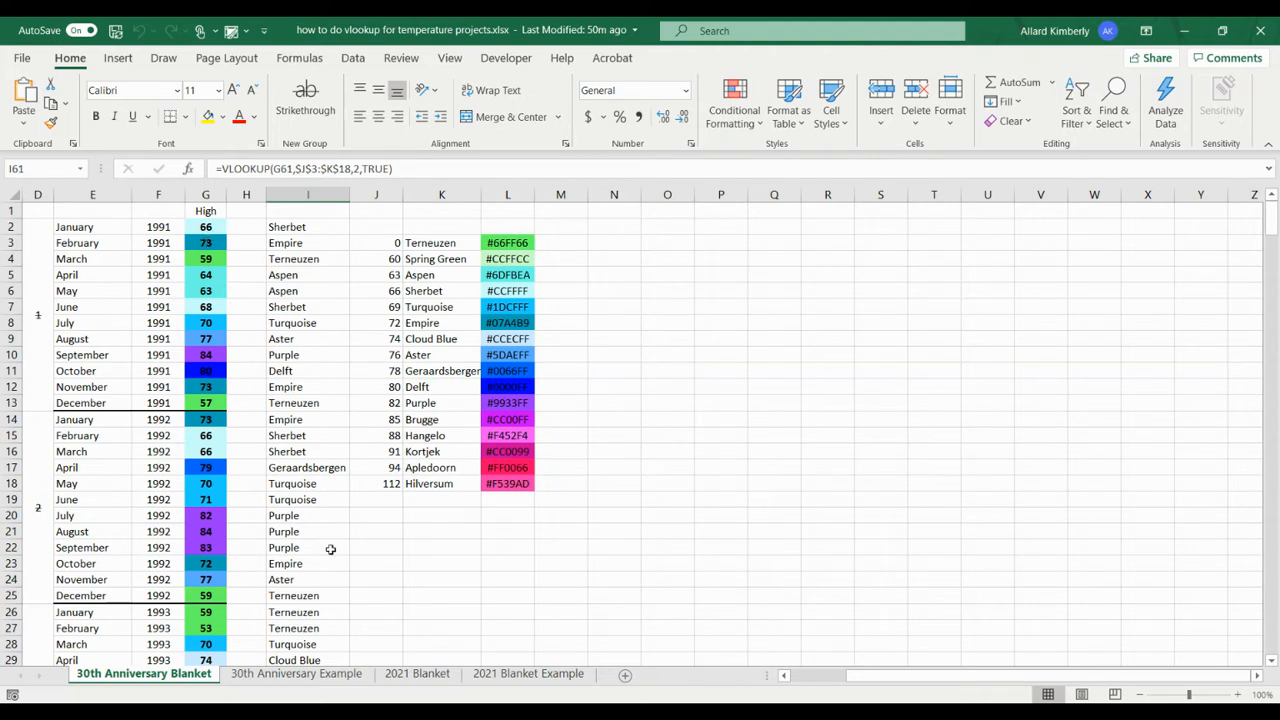
Step: On the 30th Anniversary Example sheet, enter =VLOOKUP(G2,$J$3:$K$18,2,TRUE) in I2 to look up the yarn color
click(324, 676)
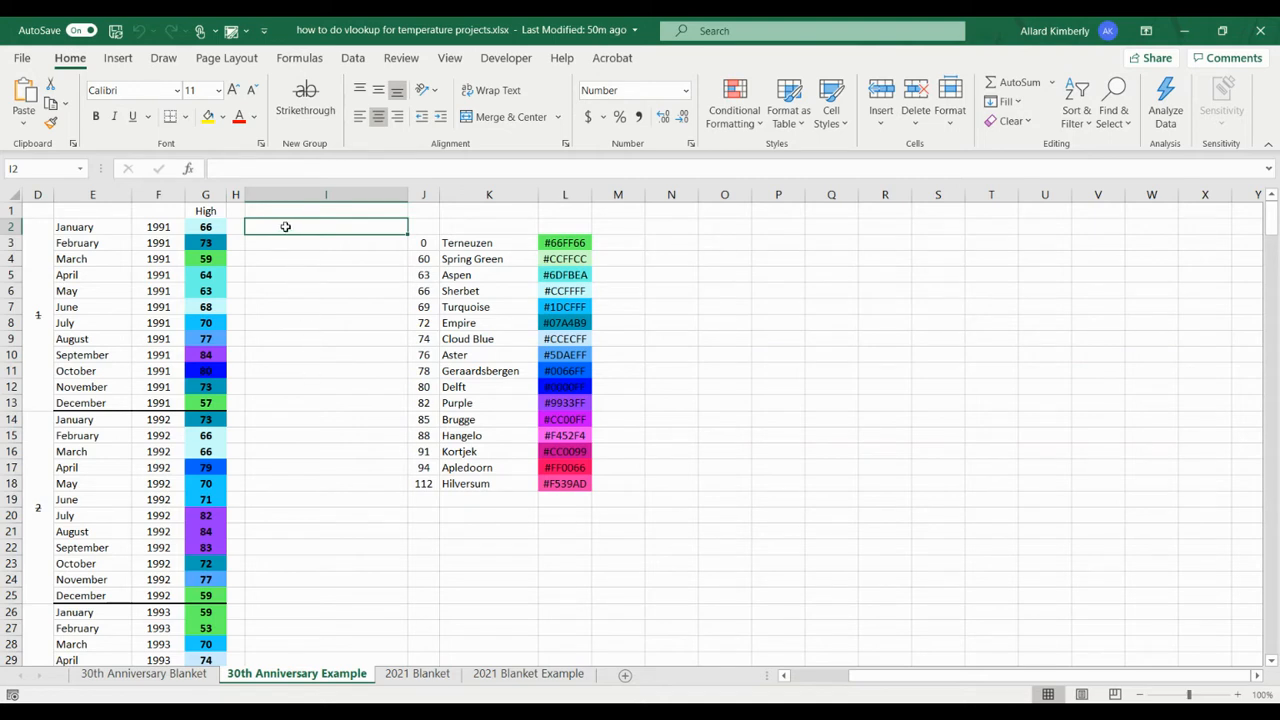
text(=)
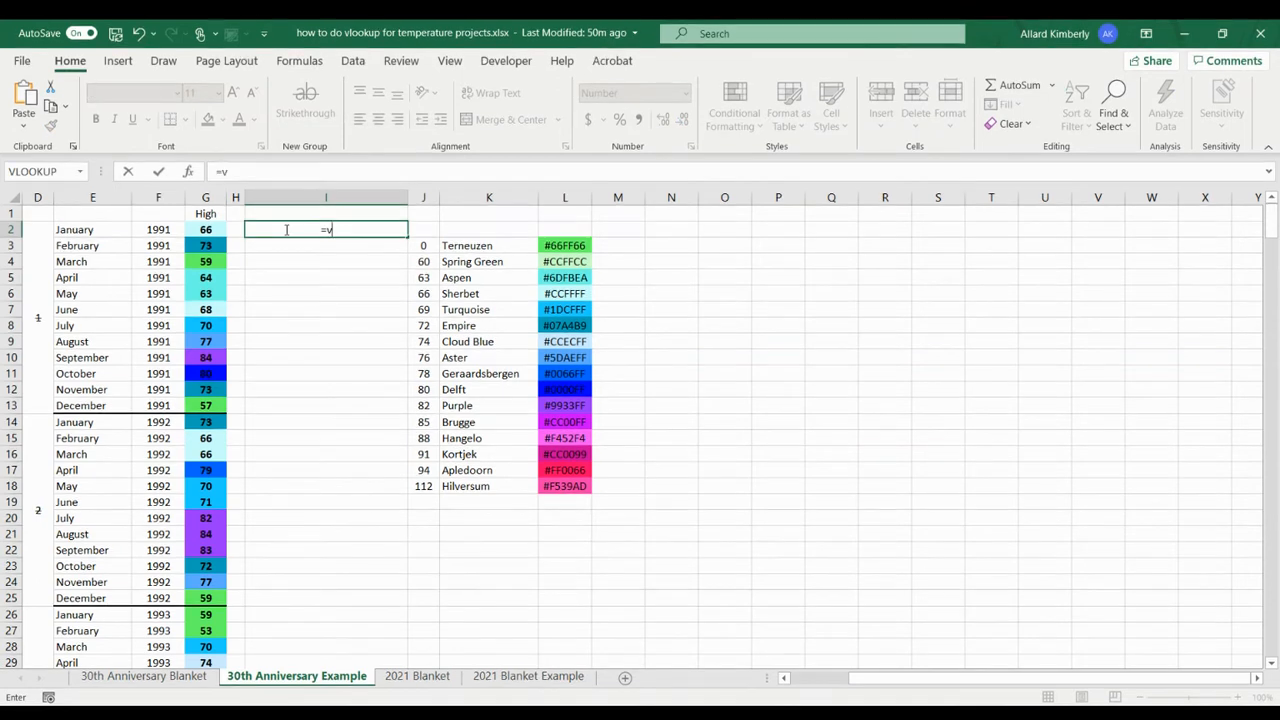
text(vl)
key(Tab)
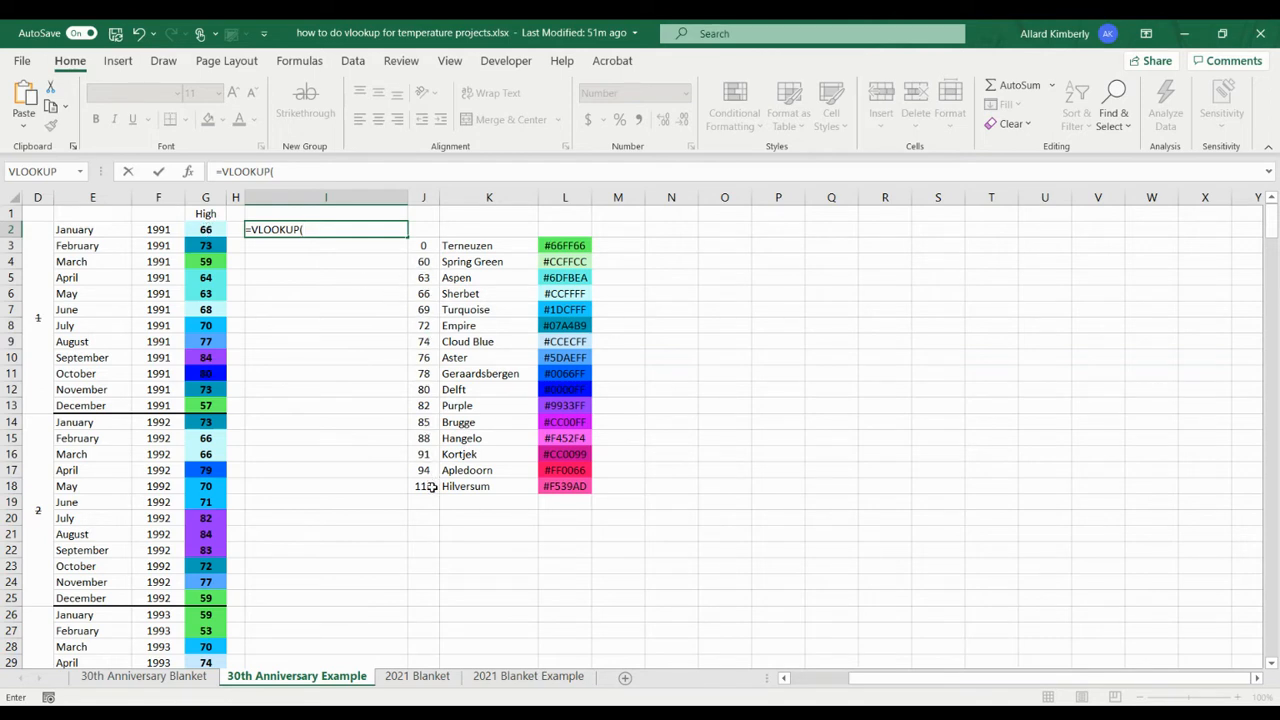
click(215, 229)
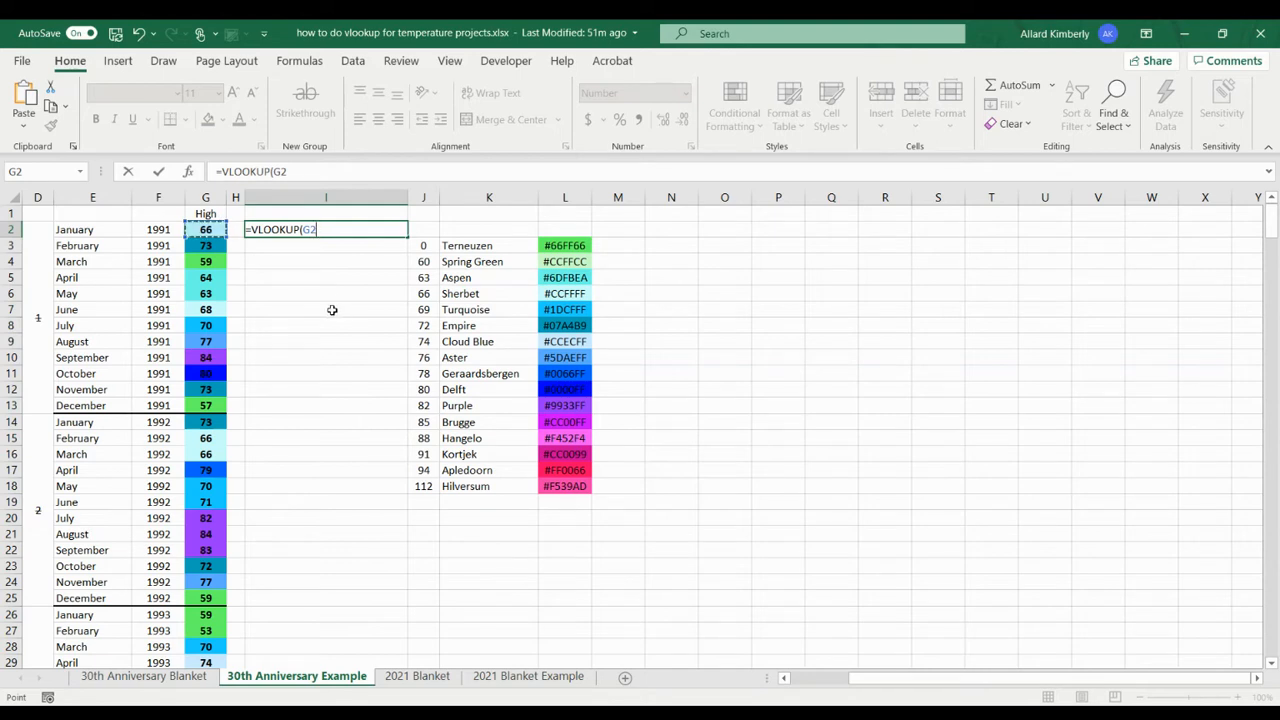
text(,)
drag(429, 244, 473, 492)
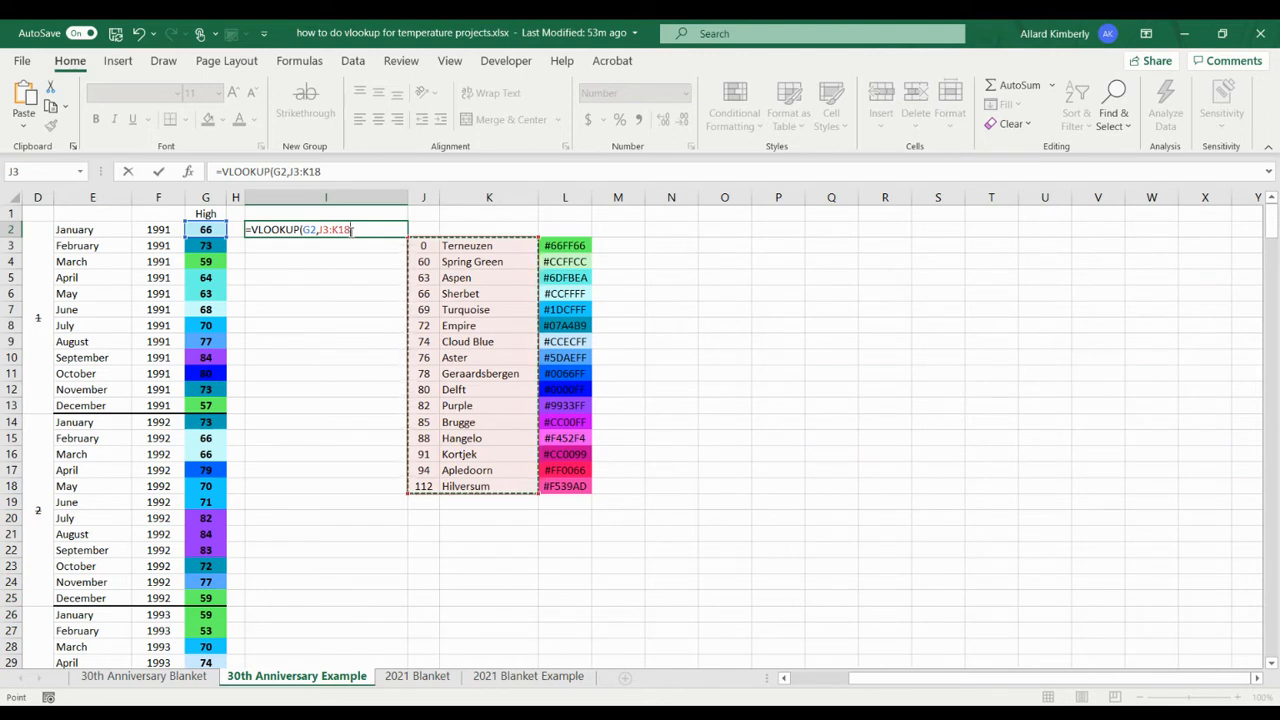
key(F4)
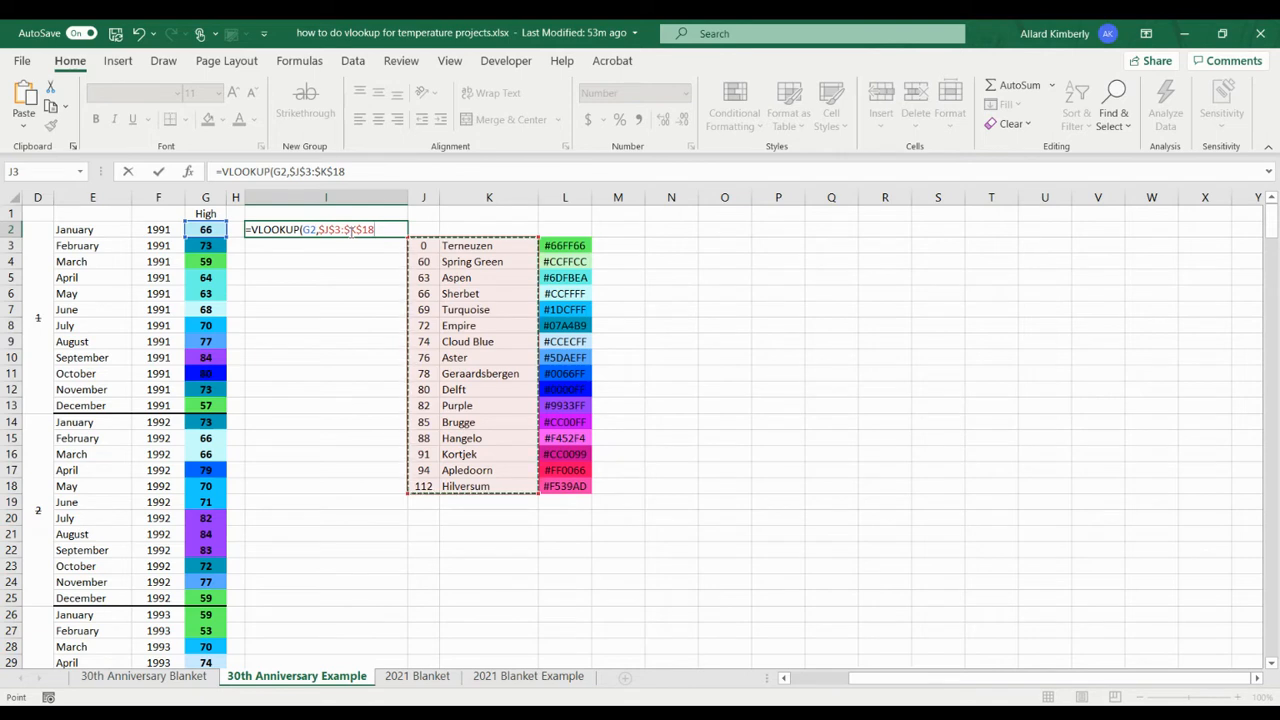
text(,2,t)
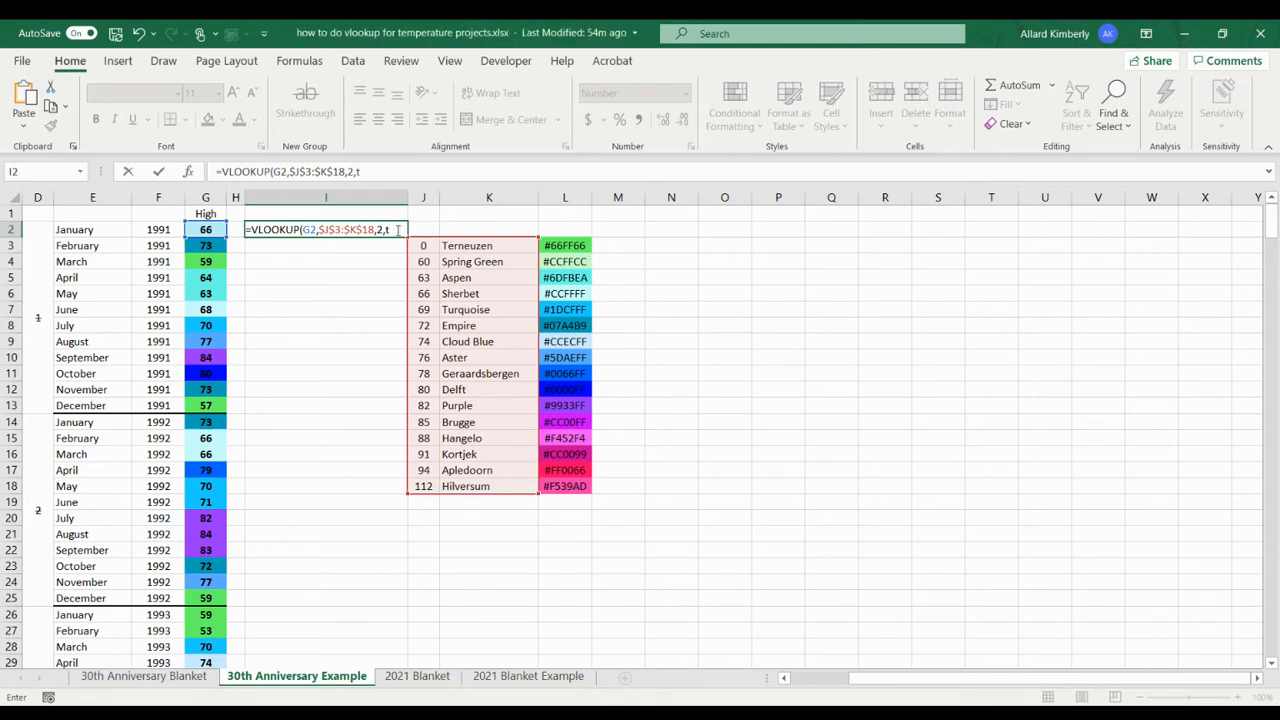
text(TRUE)
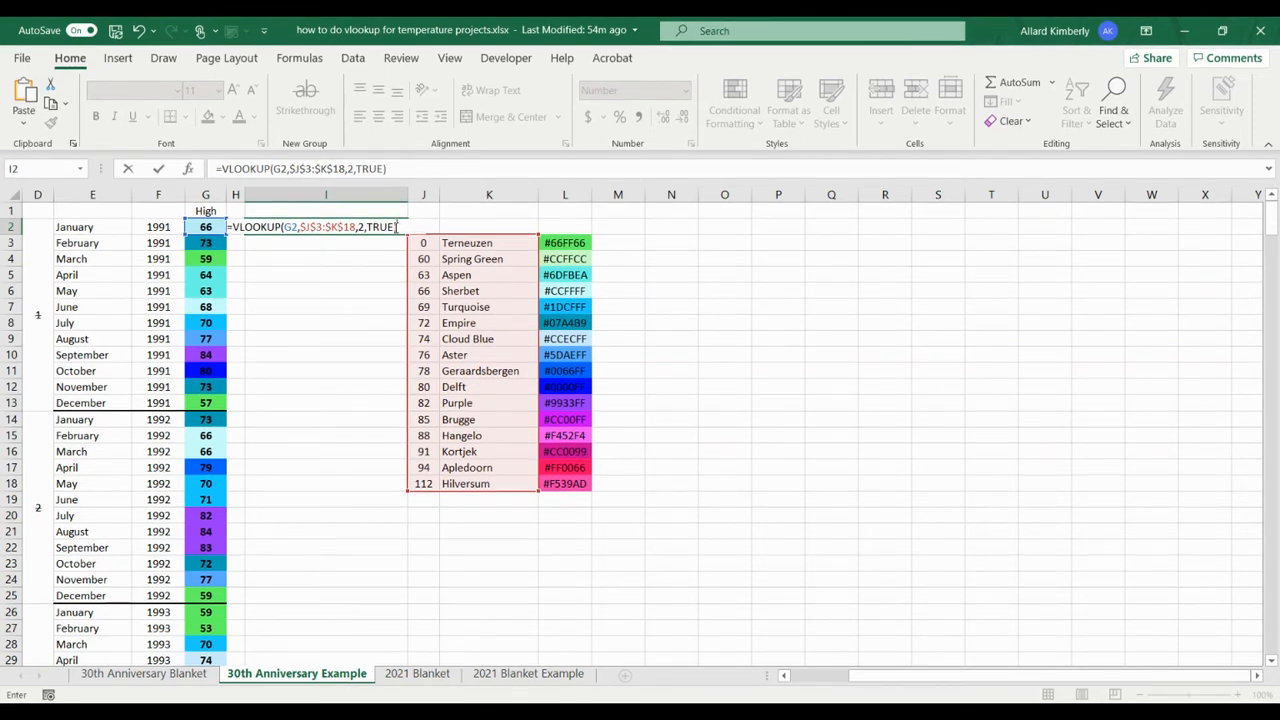
key(Return)
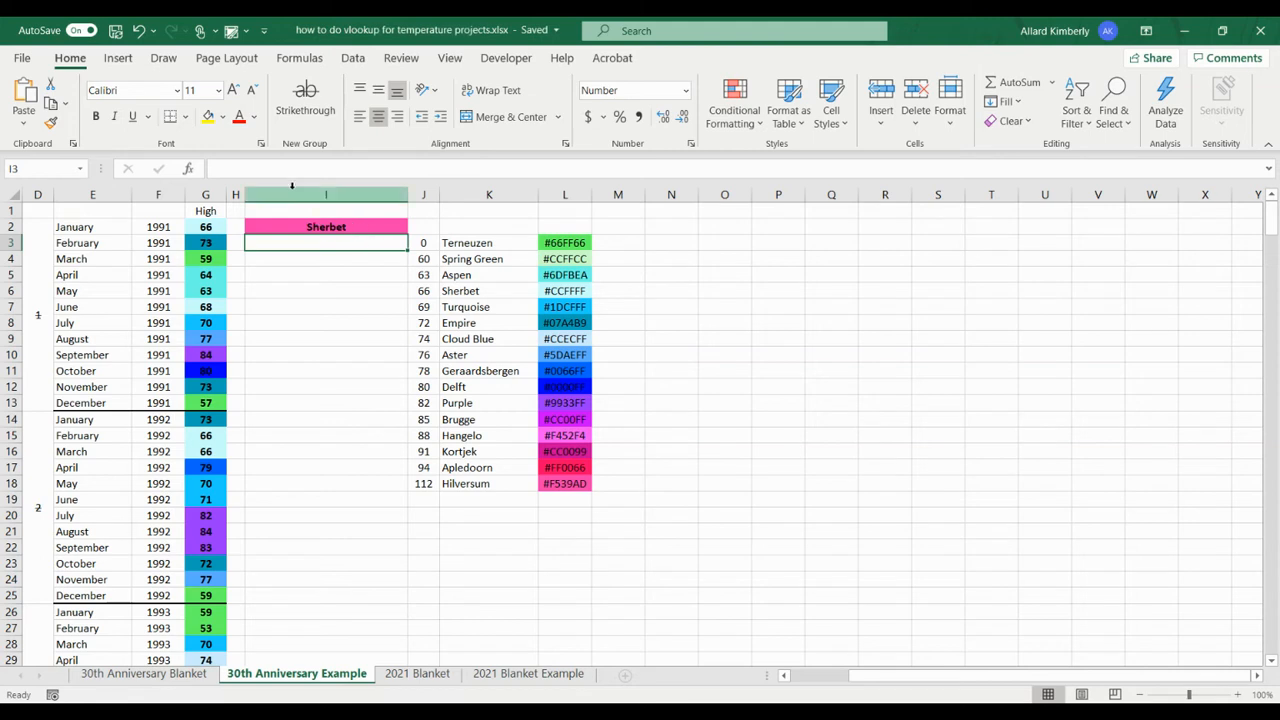
Step: Clear the conditional formatting rules from column I and align its contents left and vertically centered
click(288, 197)
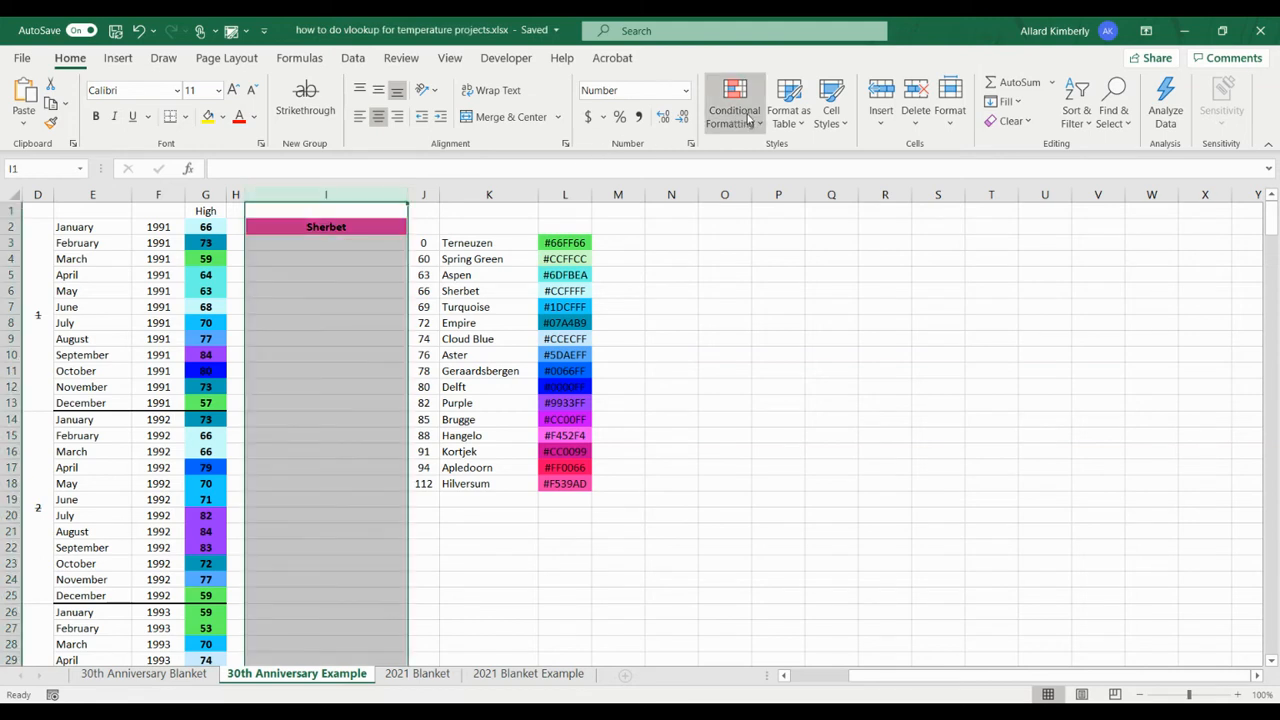
click(763, 126)
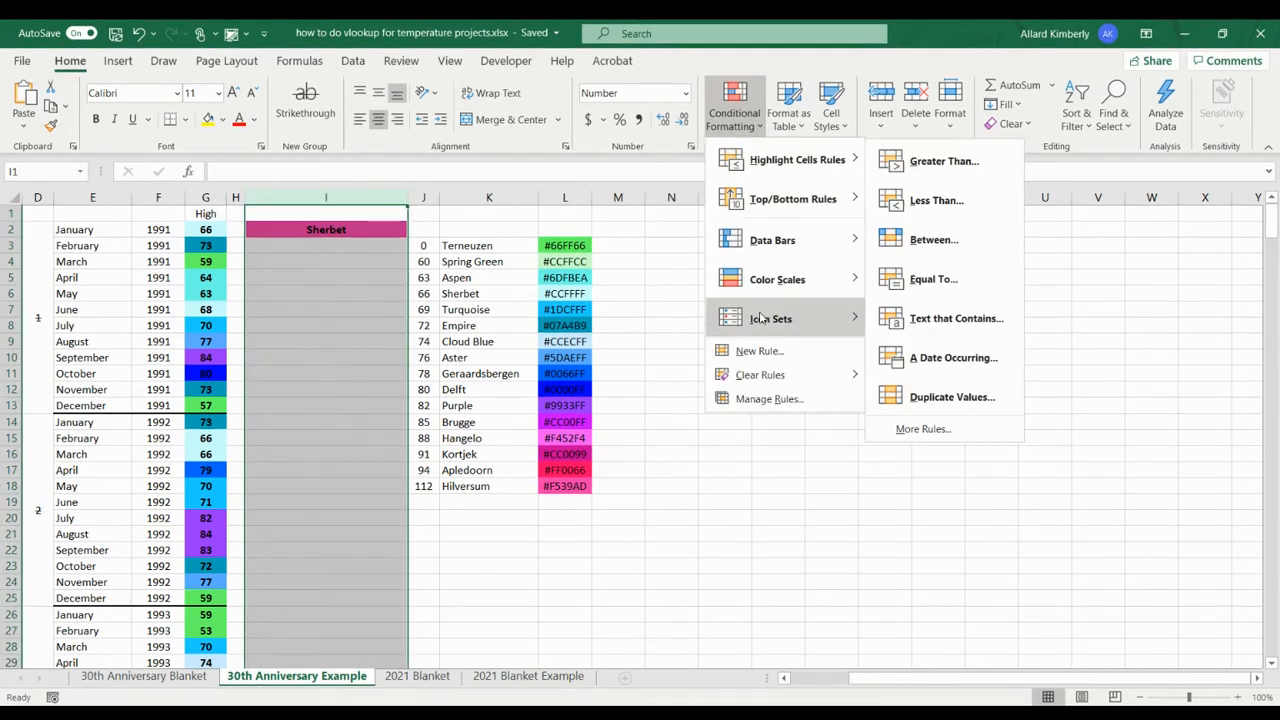
mouse_move(758, 381)
click(950, 376)
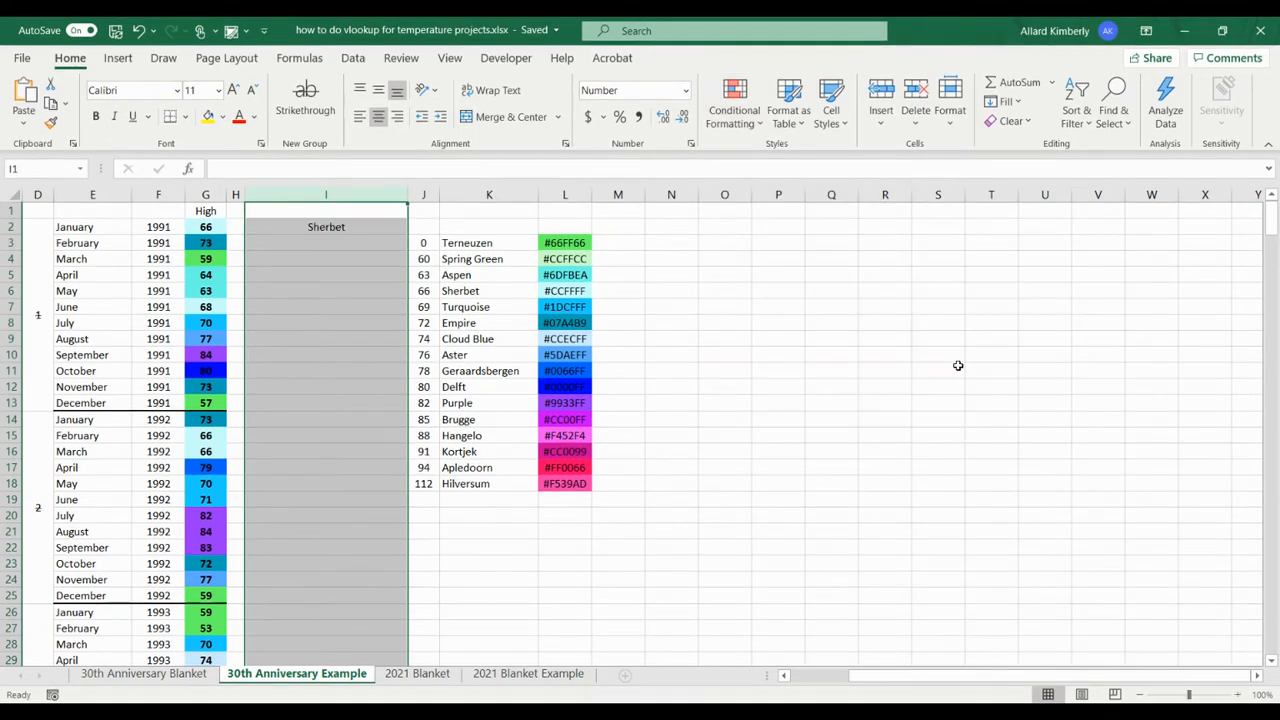
click(359, 117)
click(378, 90)
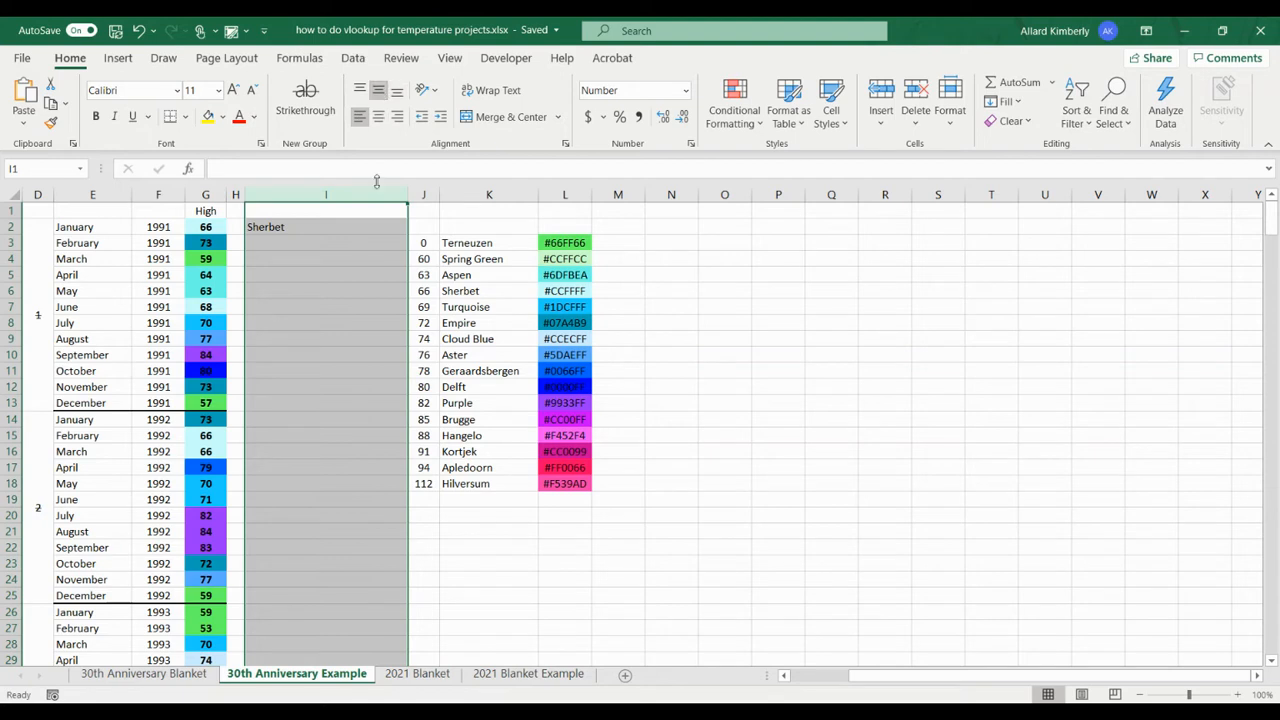
Step: Fill the VLOOKUP formula in I2 down column I through row 365
click(314, 228)
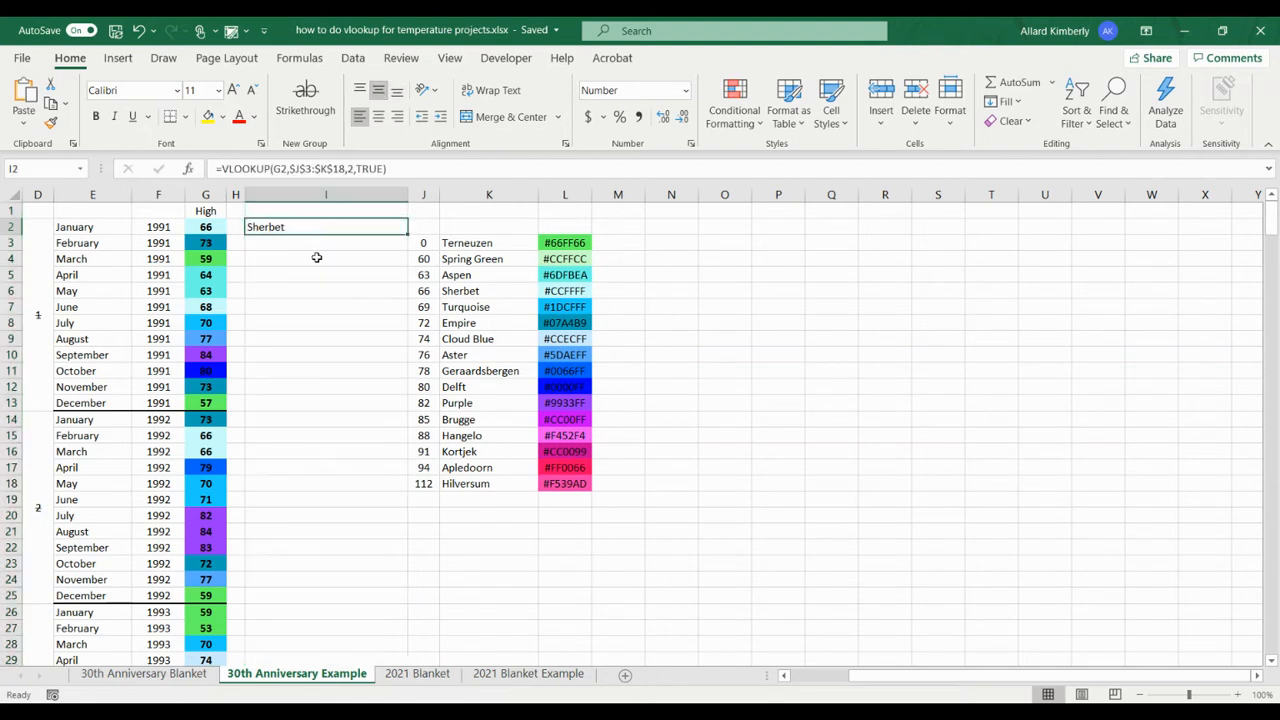
click(314, 257)
click(262, 244)
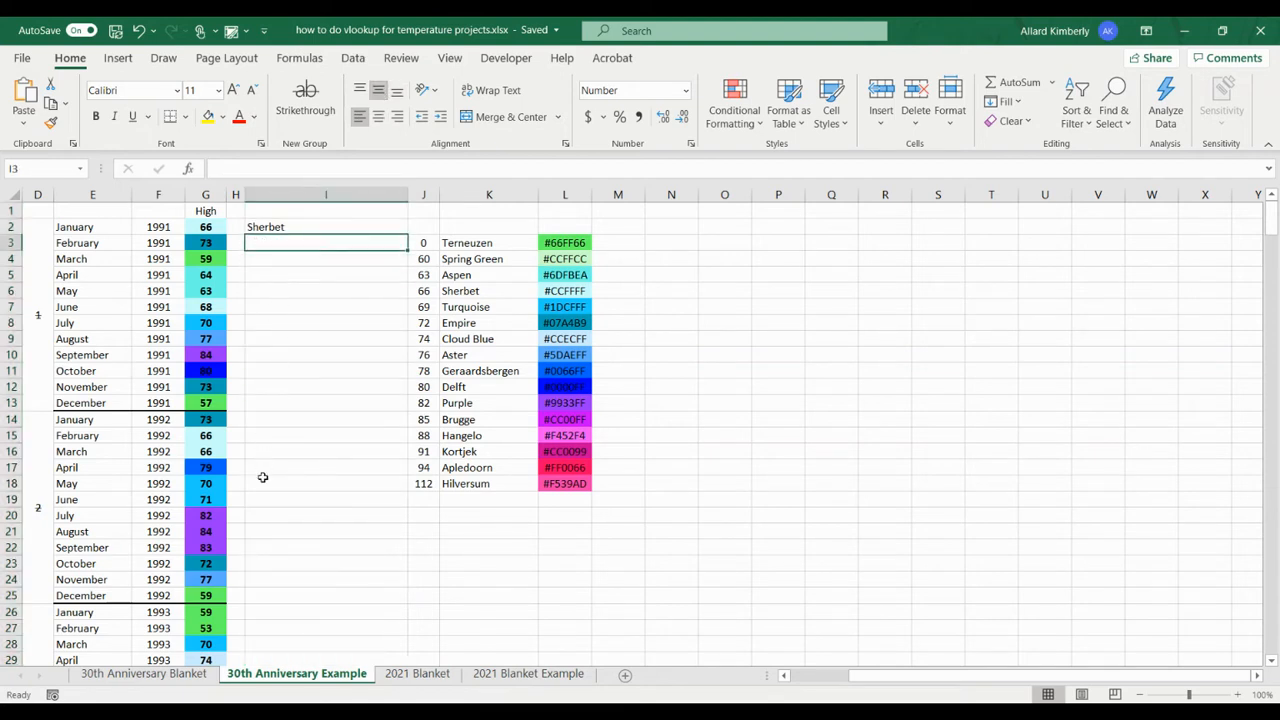
click(317, 225)
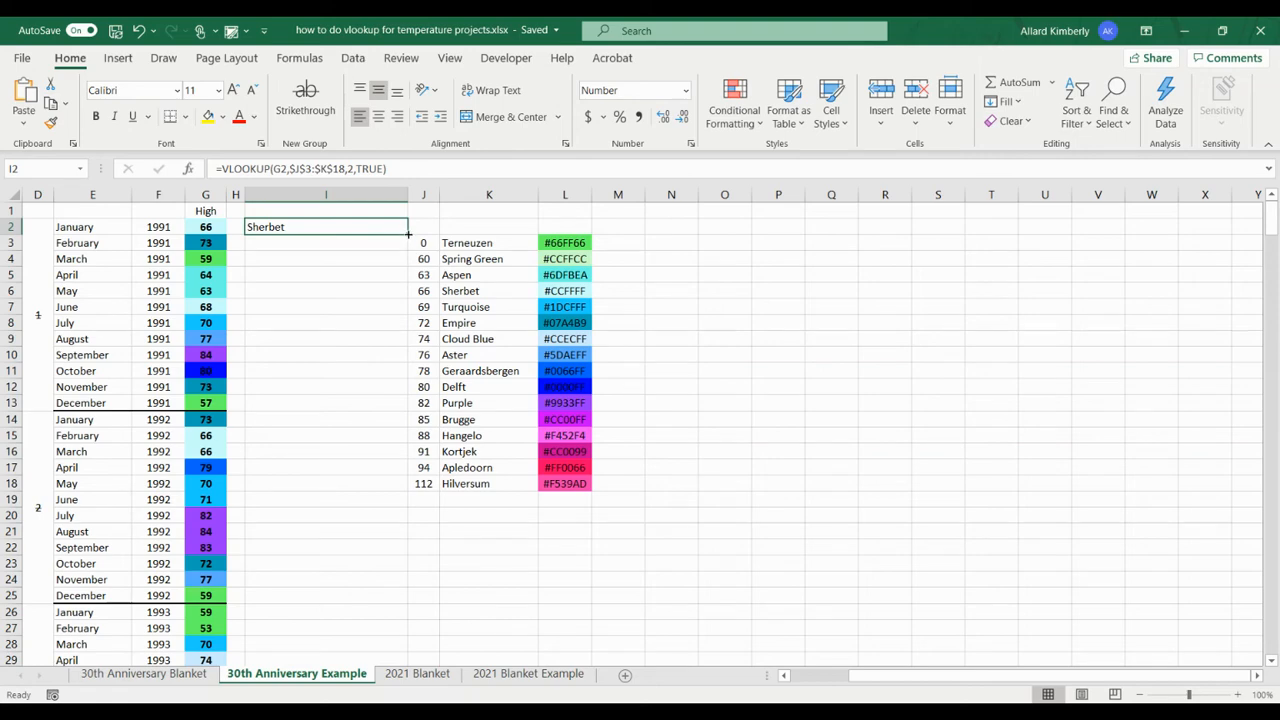
drag(408, 234, 370, 567)
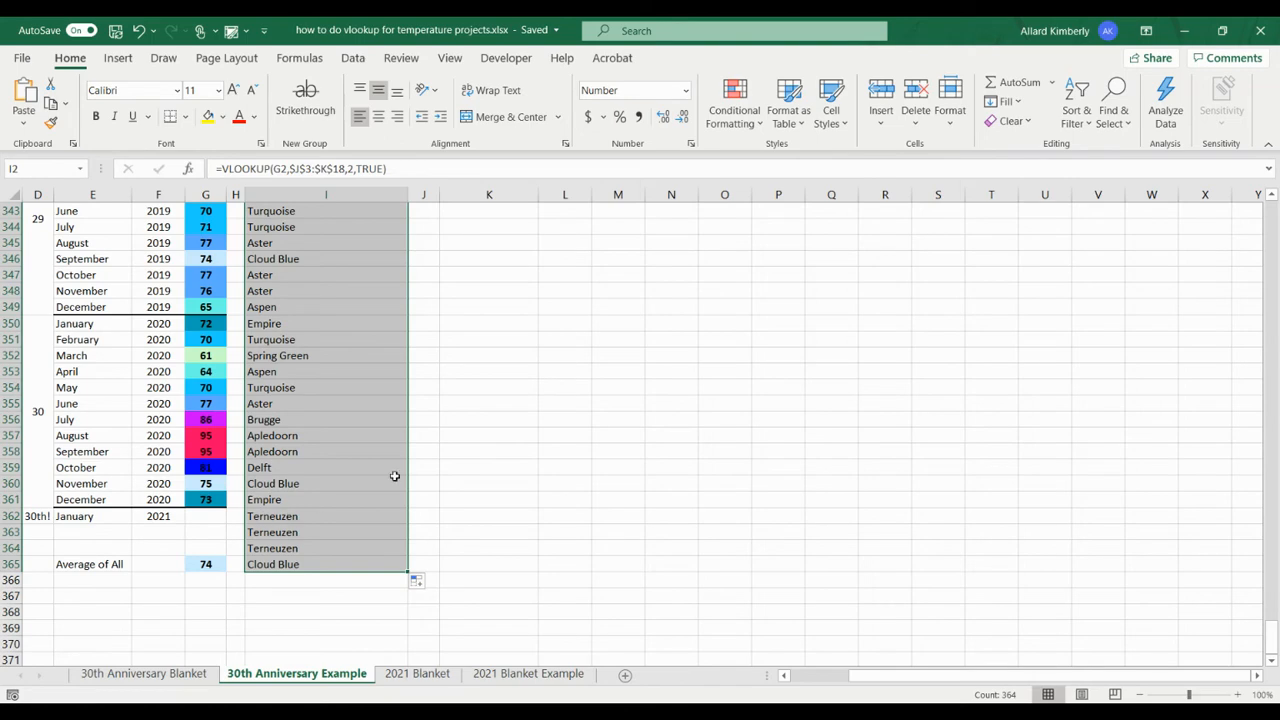
Step: Clear the color lookups in I362:I364, where the rows have no temperature
drag(1270, 632, 1271, 590)
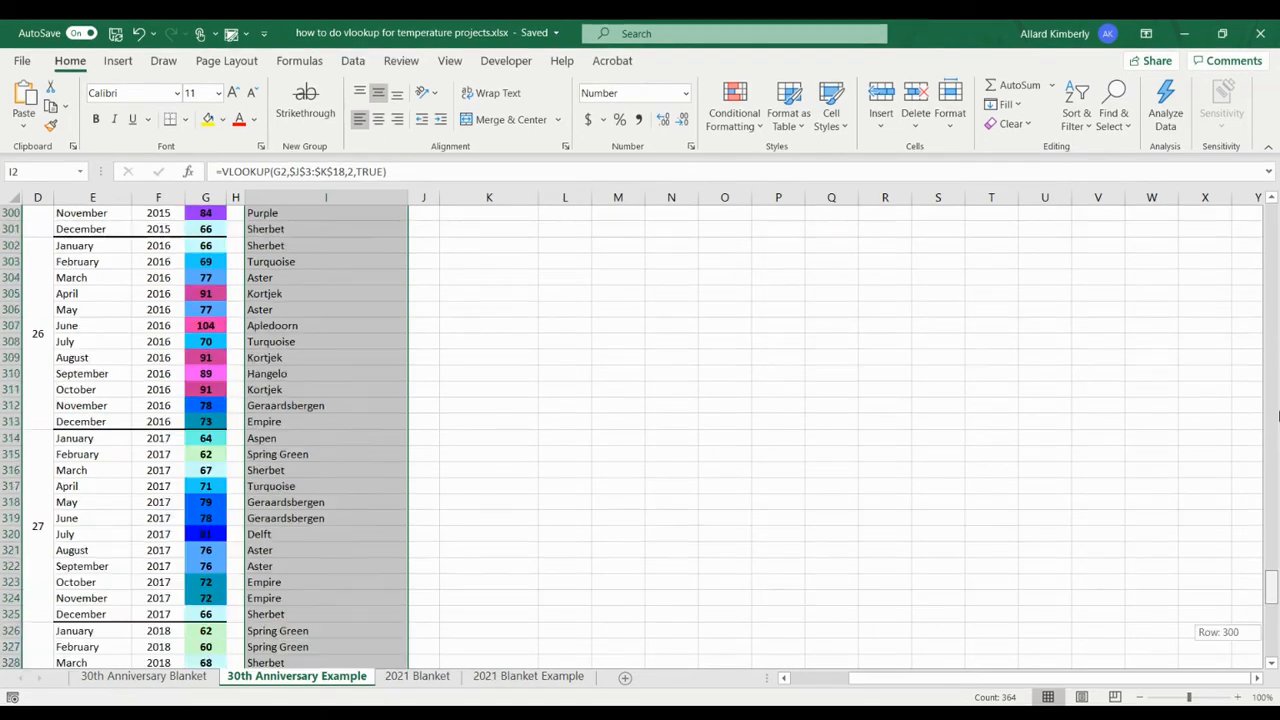
drag(1274, 218, 1272, 212)
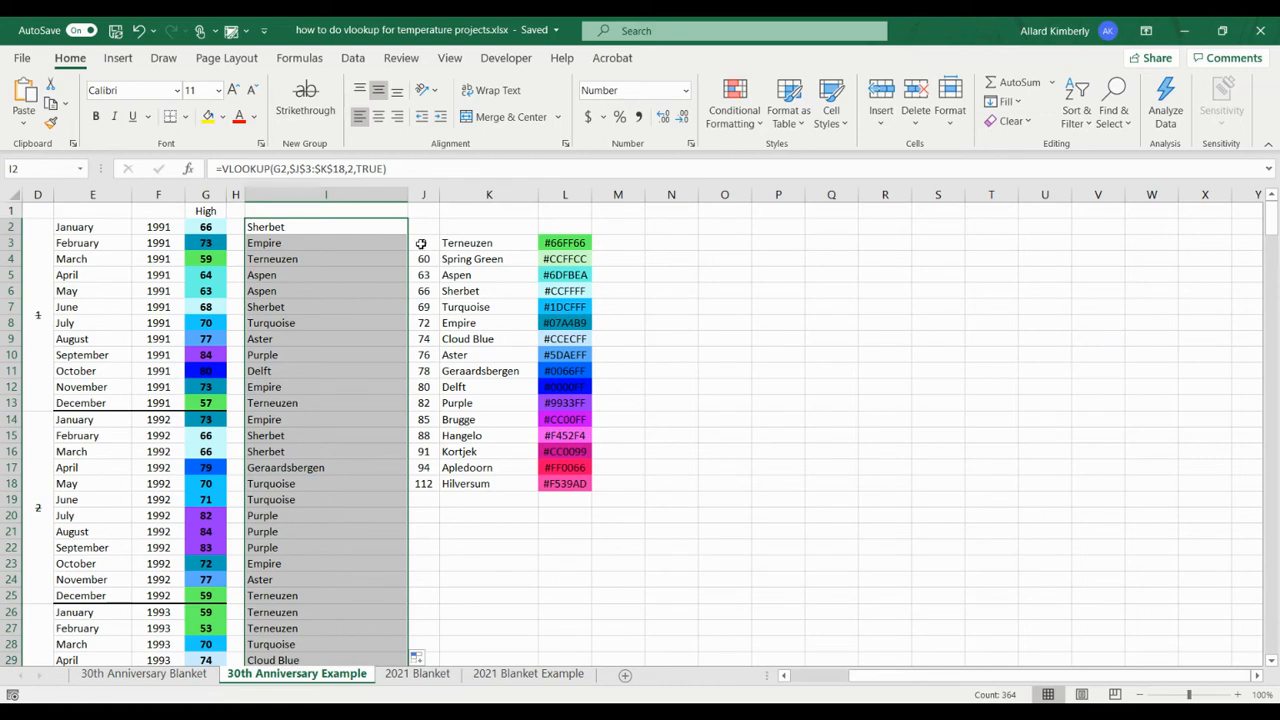
scroll(320, 620, down, 4)
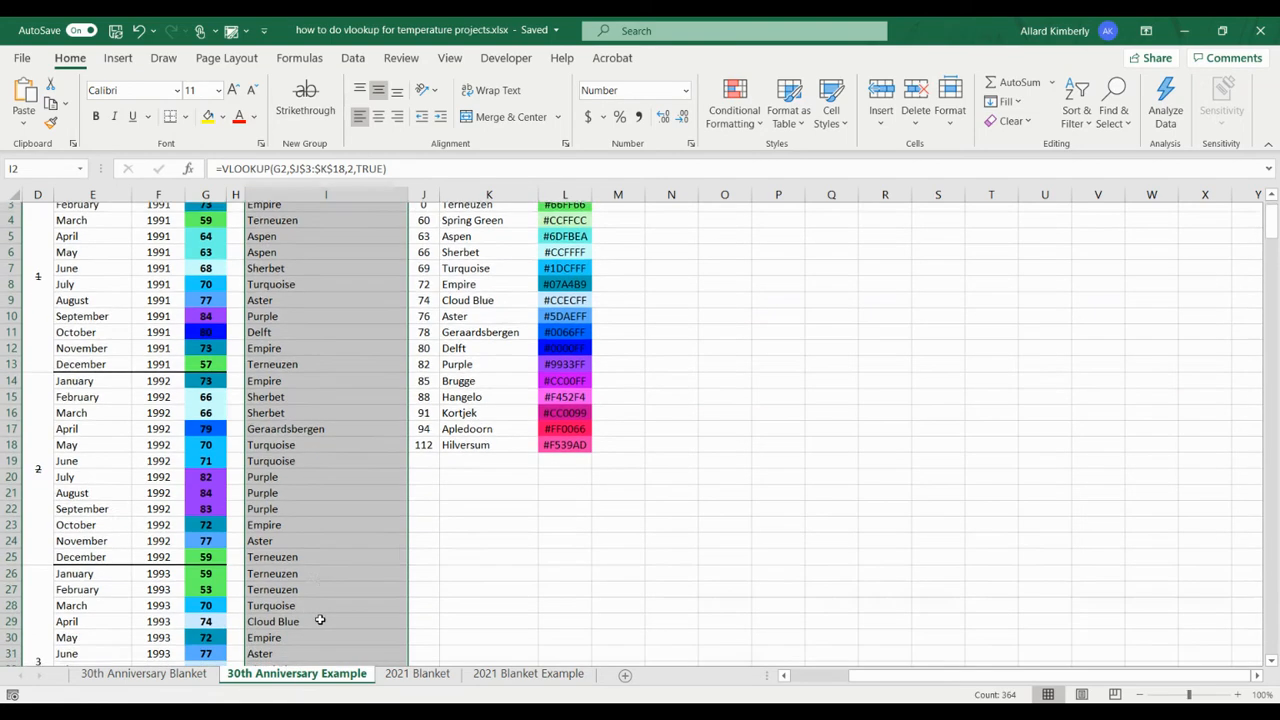
scroll(320, 620, down, 10)
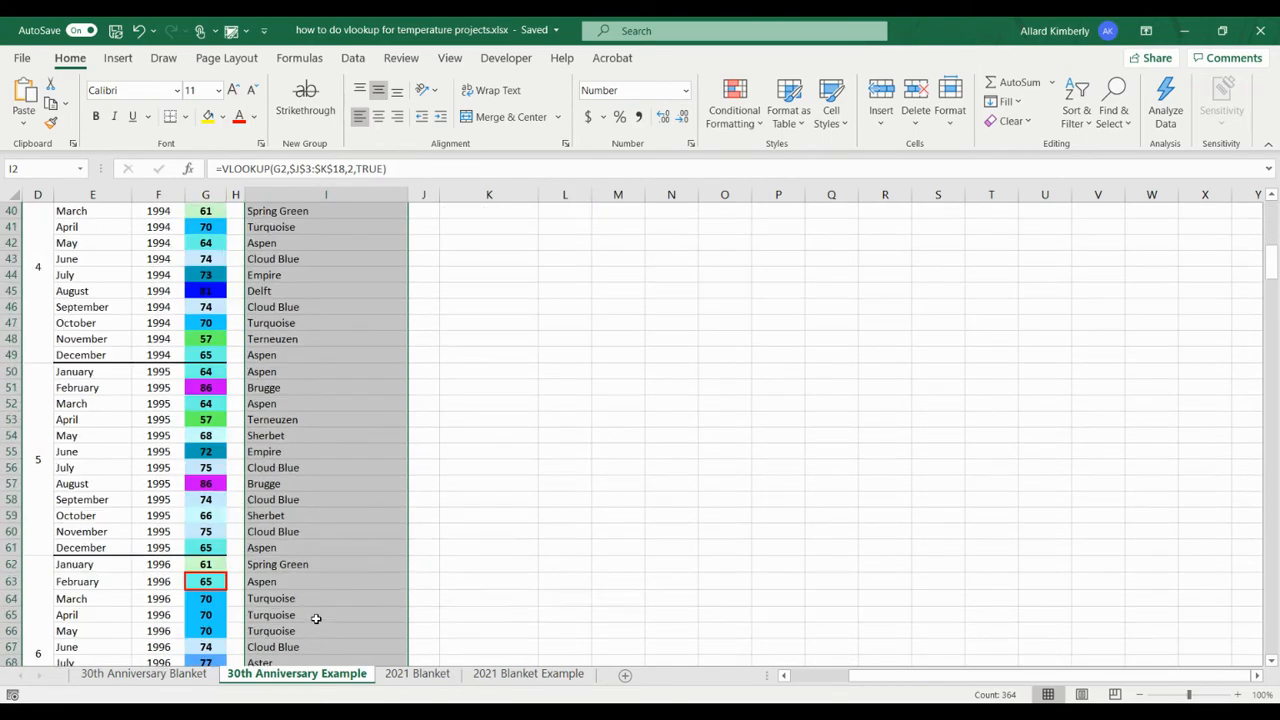
scroll(316, 618, down, 20)
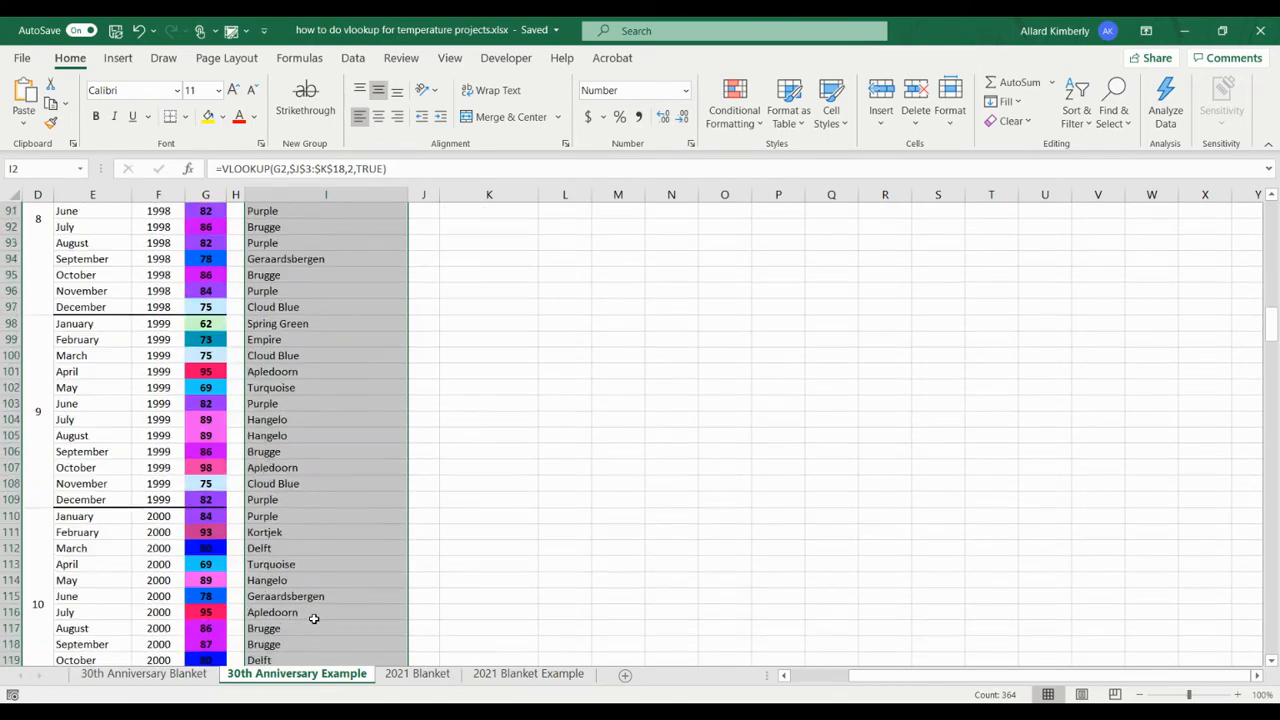
scroll(313, 619, down, 20)
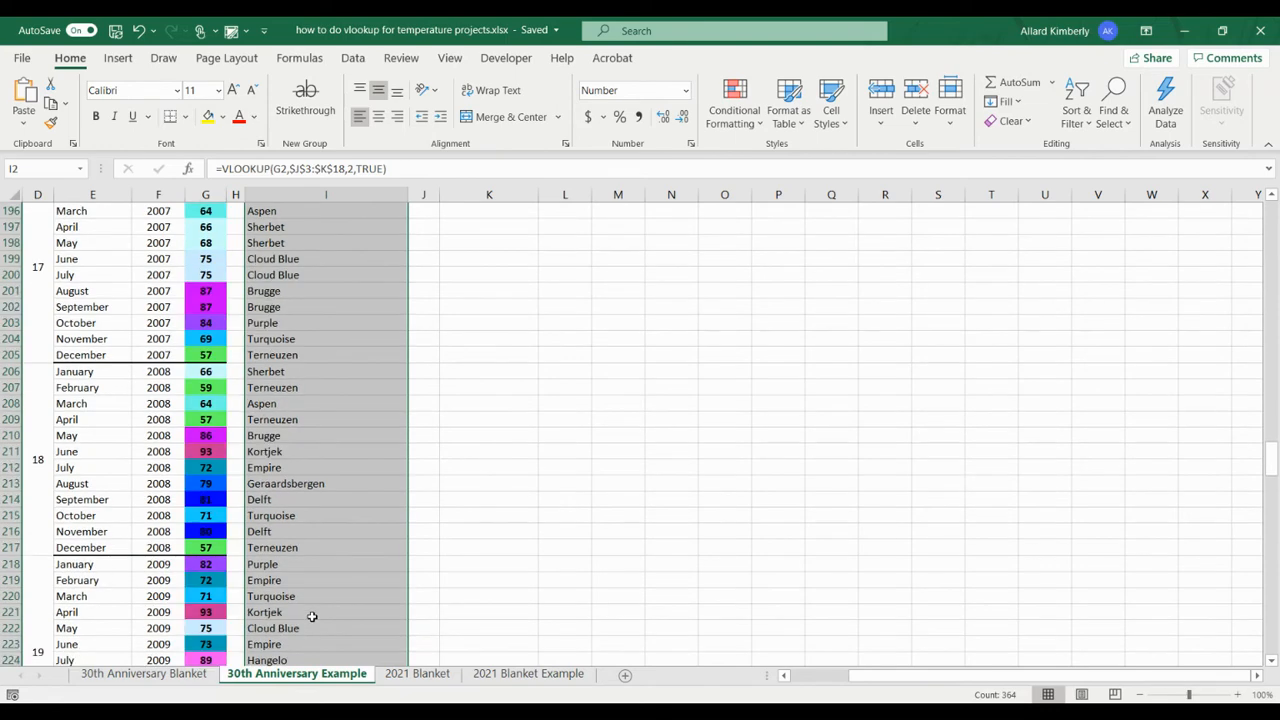
scroll(358, 590, down, 20)
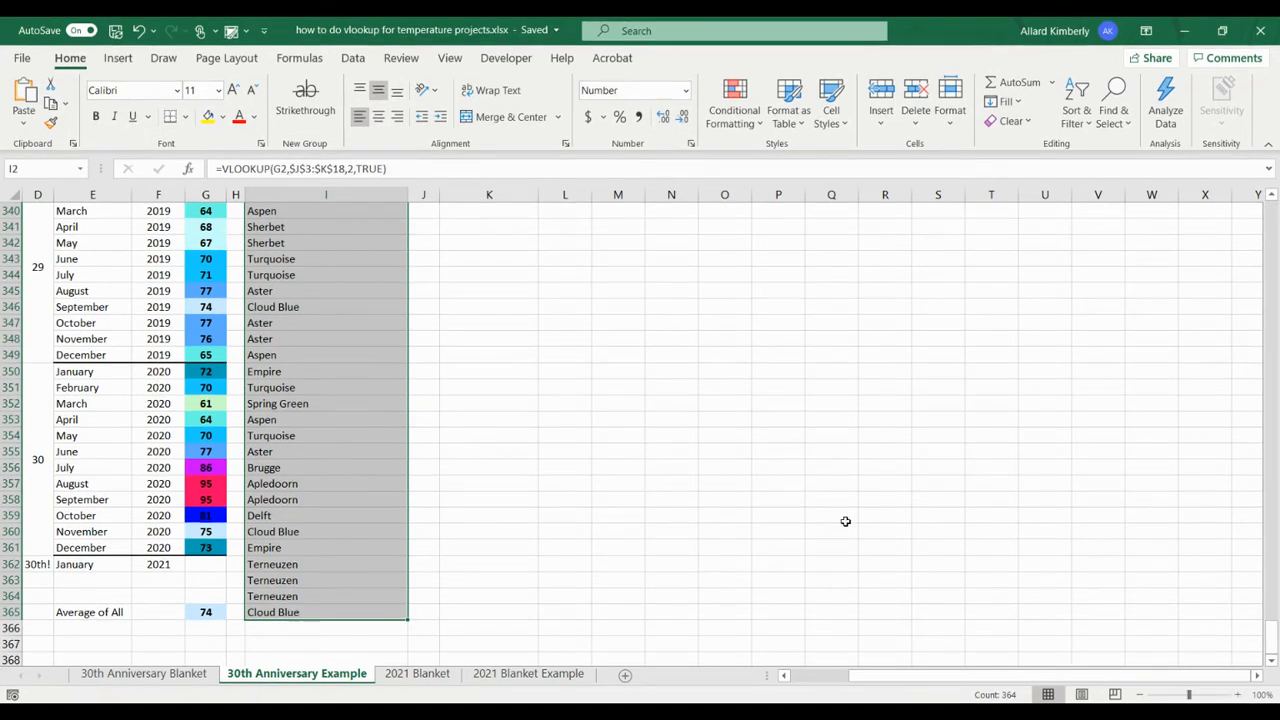
drag(322, 565, 320, 595)
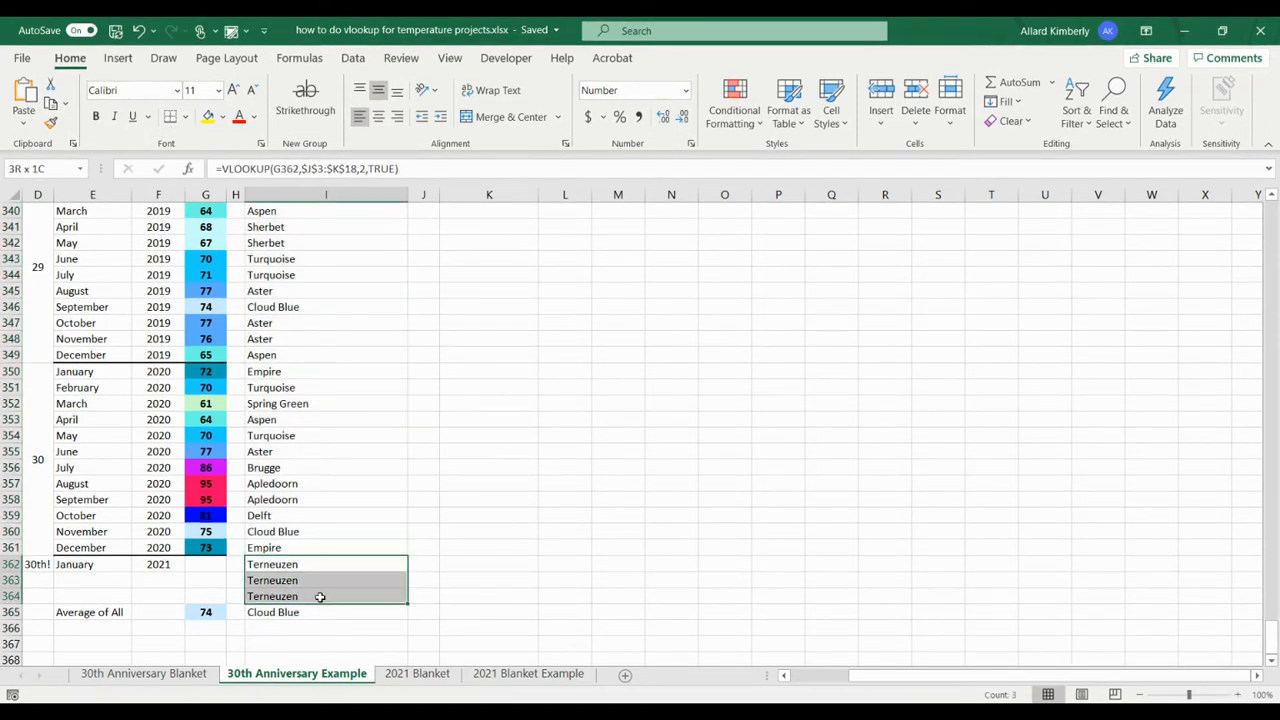
key(BackSpace)
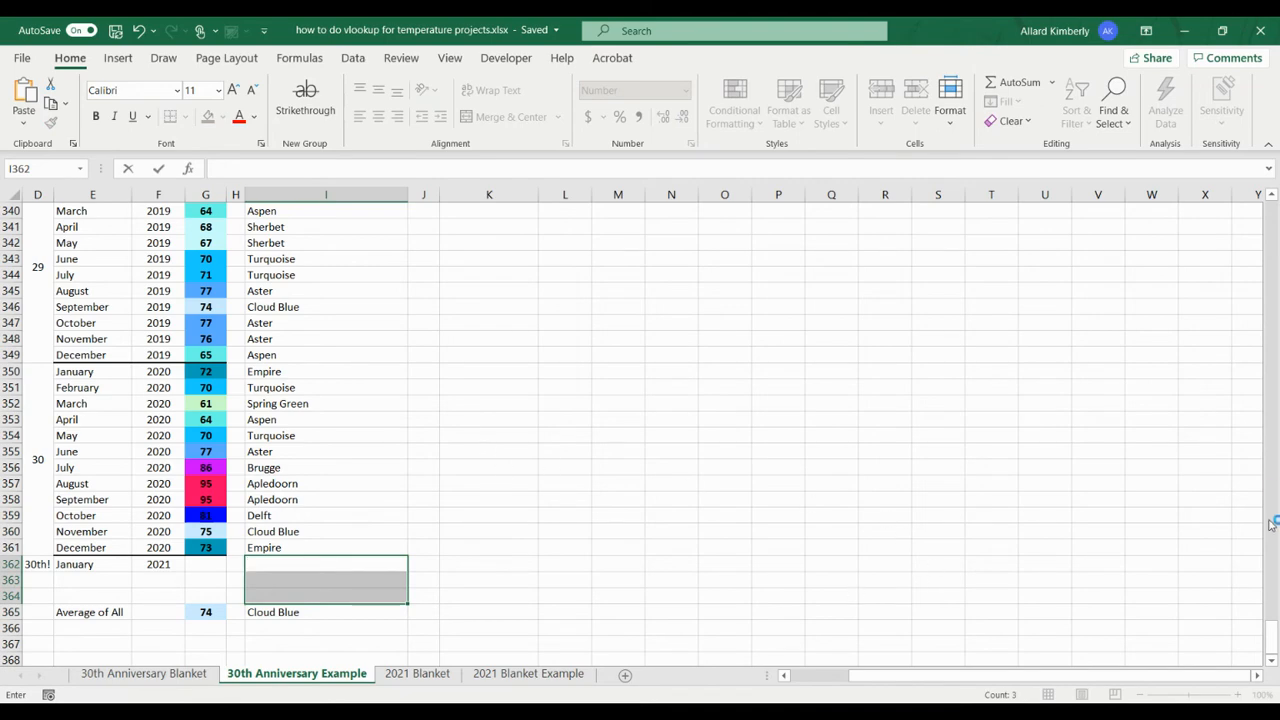
drag(1271, 630, 1272, 220)
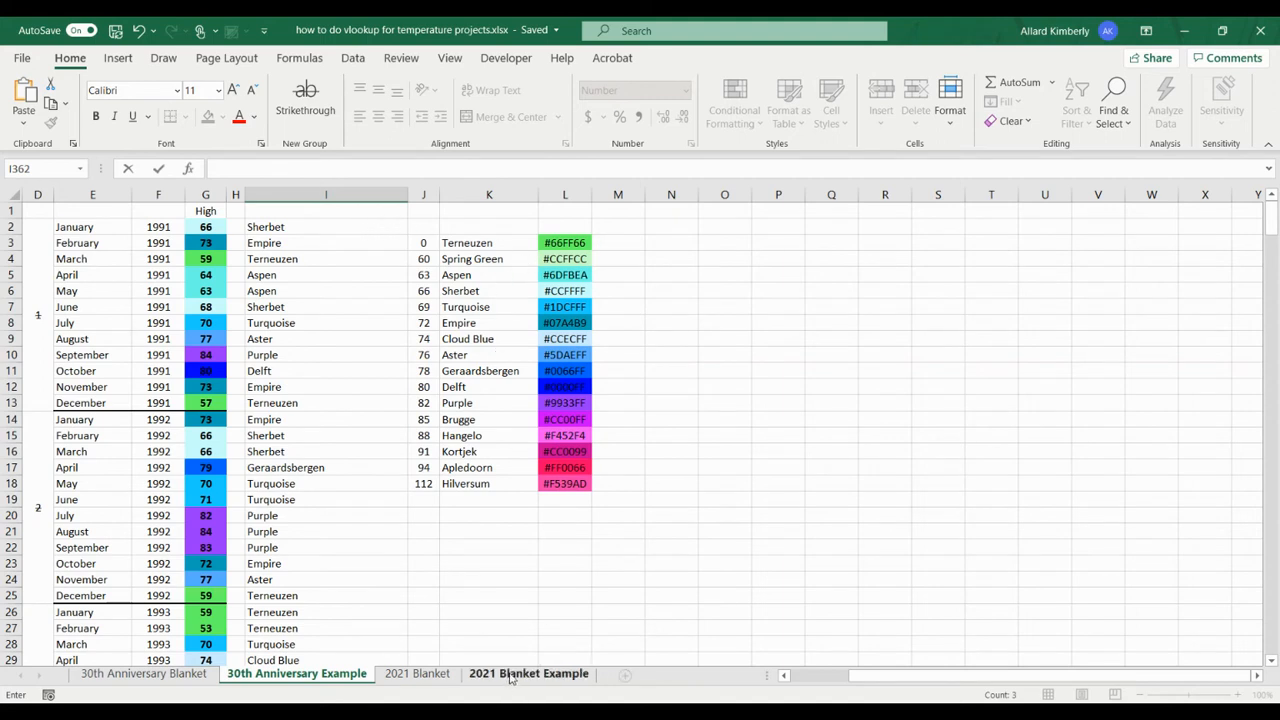
Step: On the 2021 Blanket sheet, try a high of 85 for March 6, 2021 in C67 and clear the entry
click(428, 673)
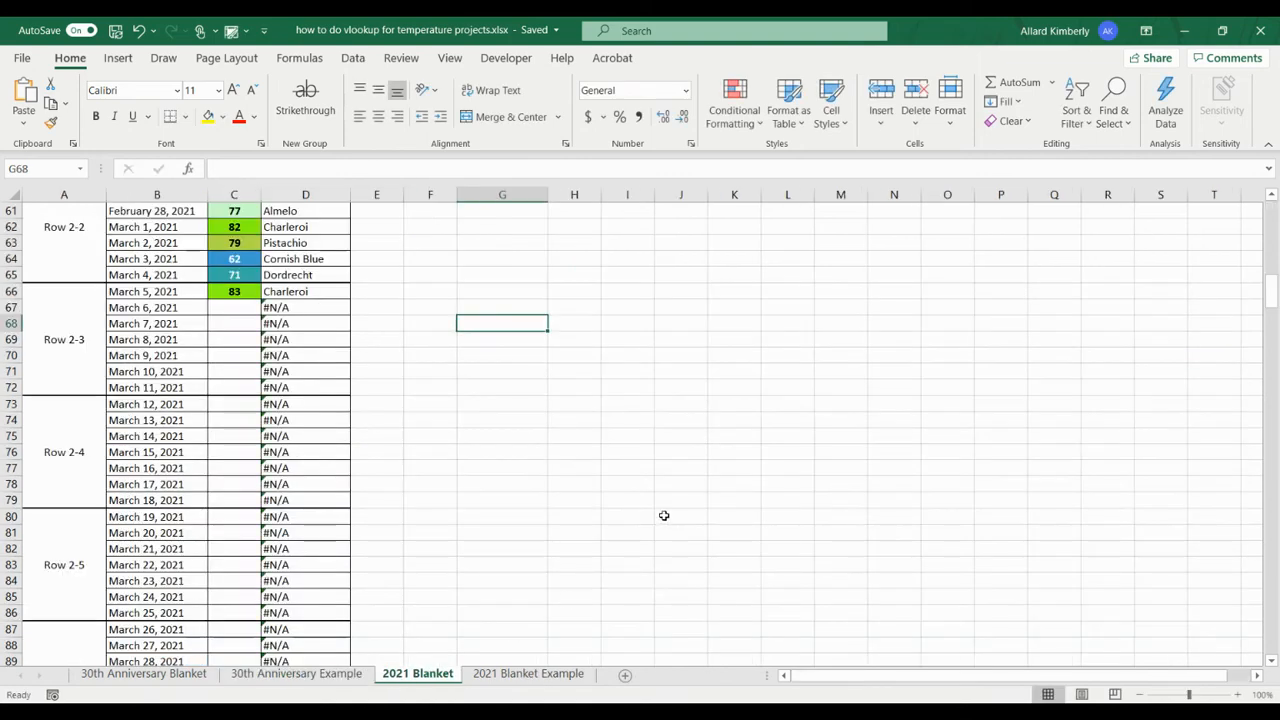
drag(1276, 307, 1206, 236)
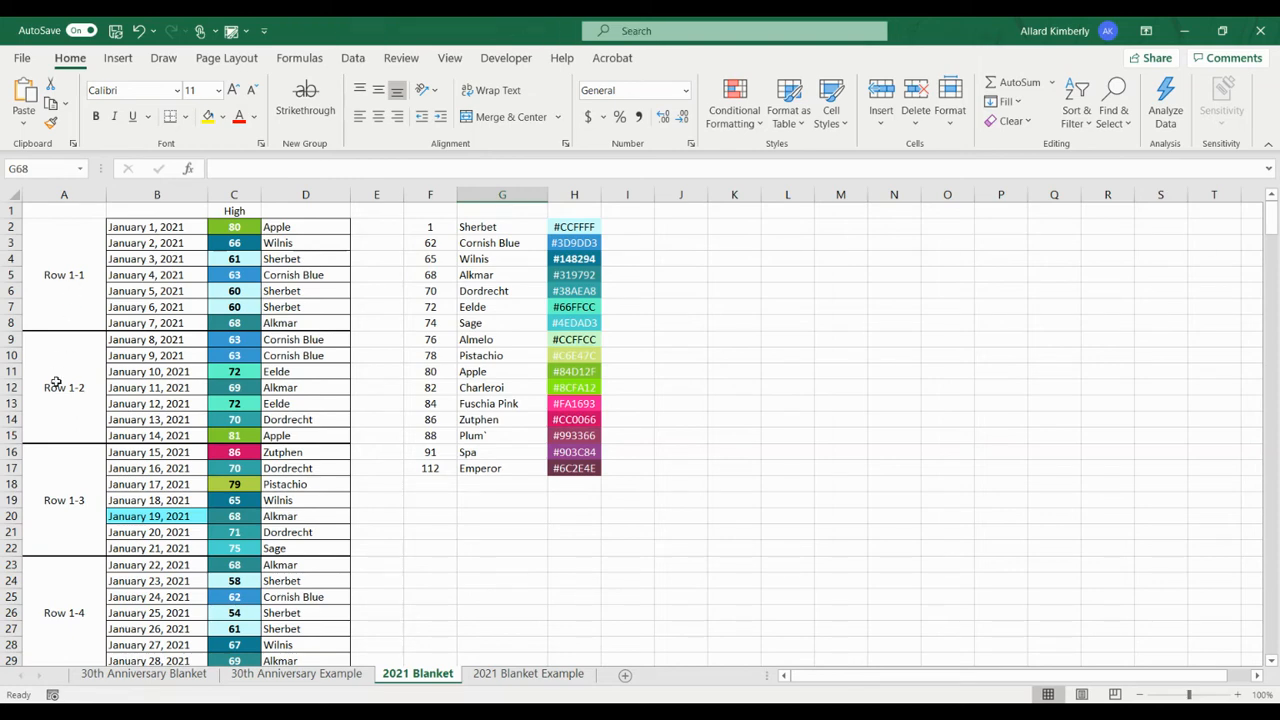
scroll(343, 595, down, 20)
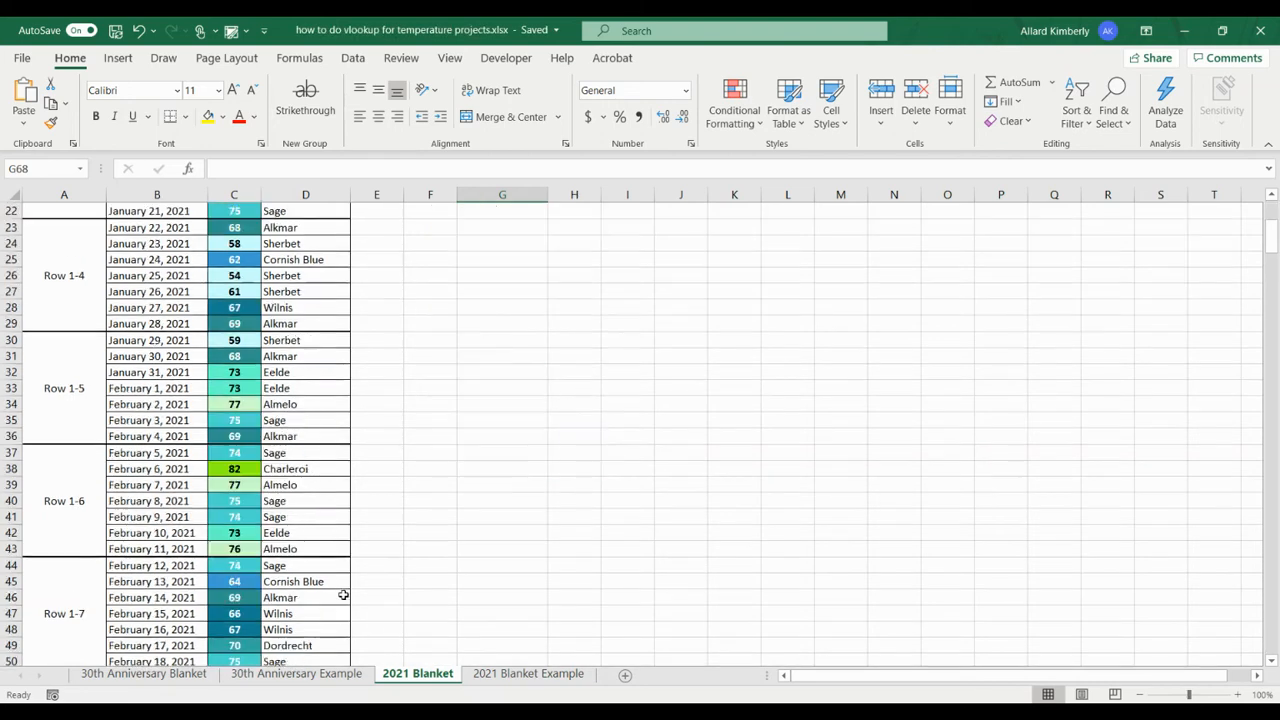
scroll(340, 593, up, 3)
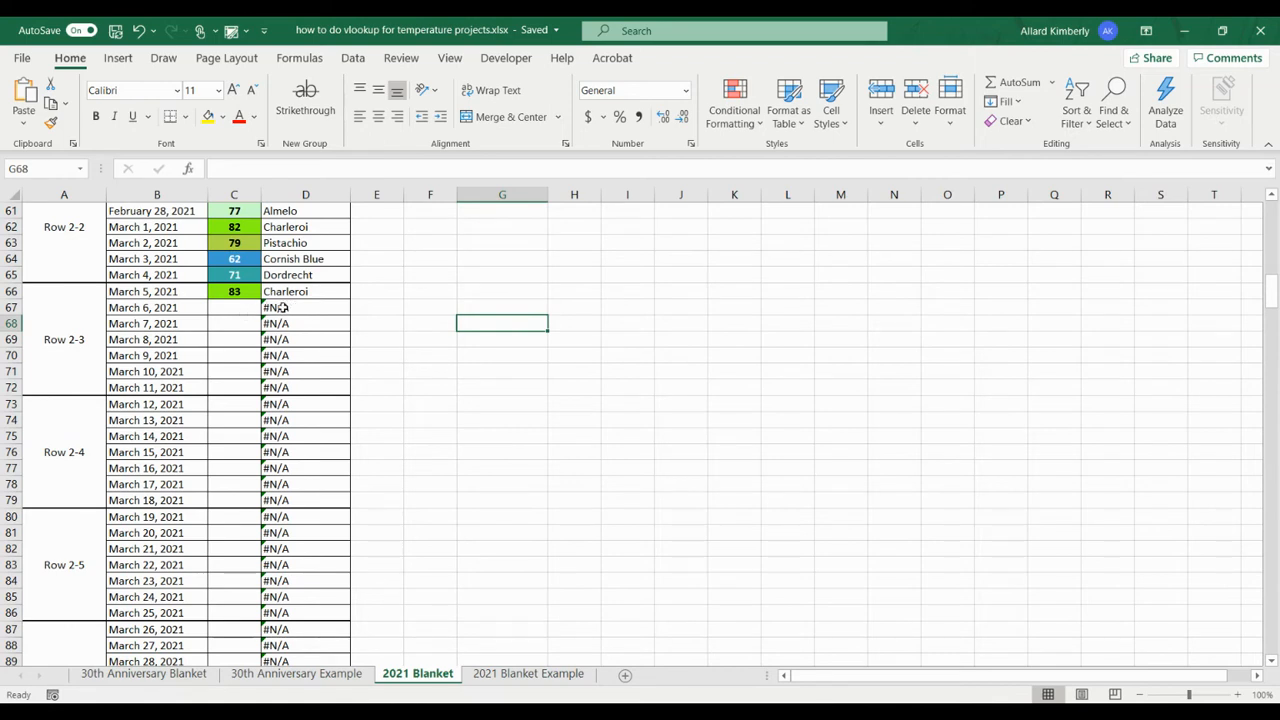
click(231, 307)
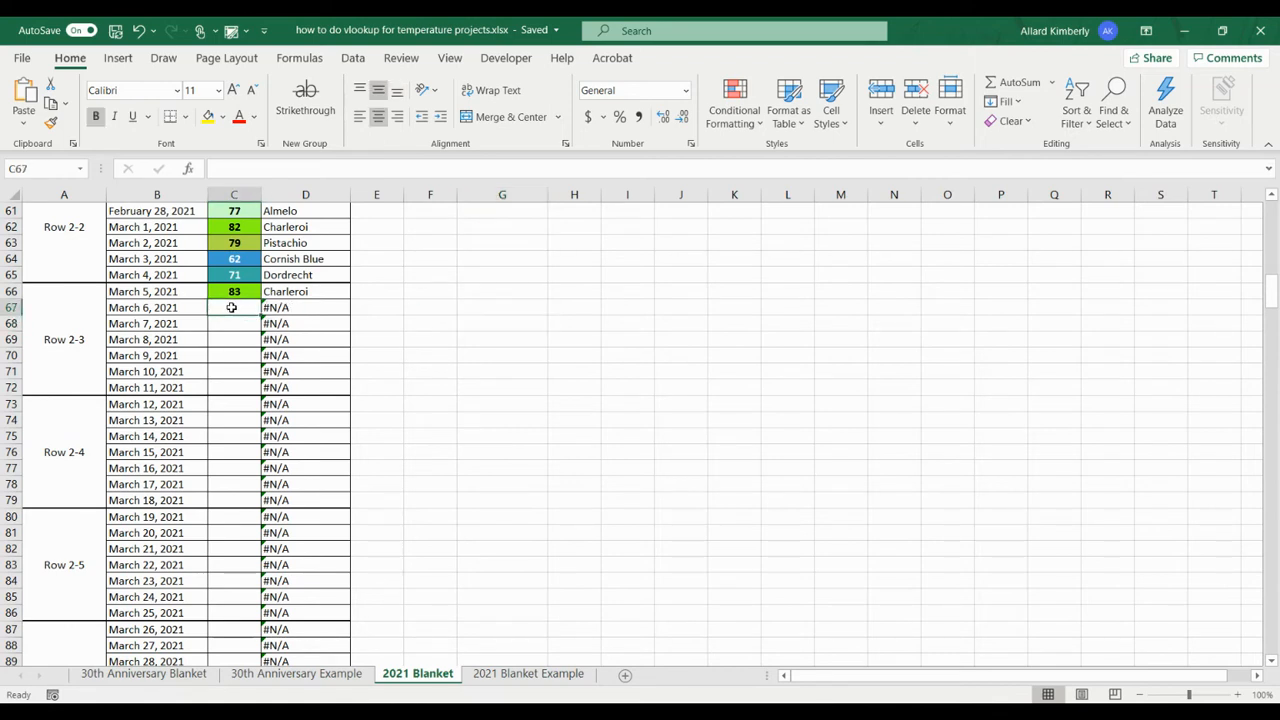
text(85)
key(Return)
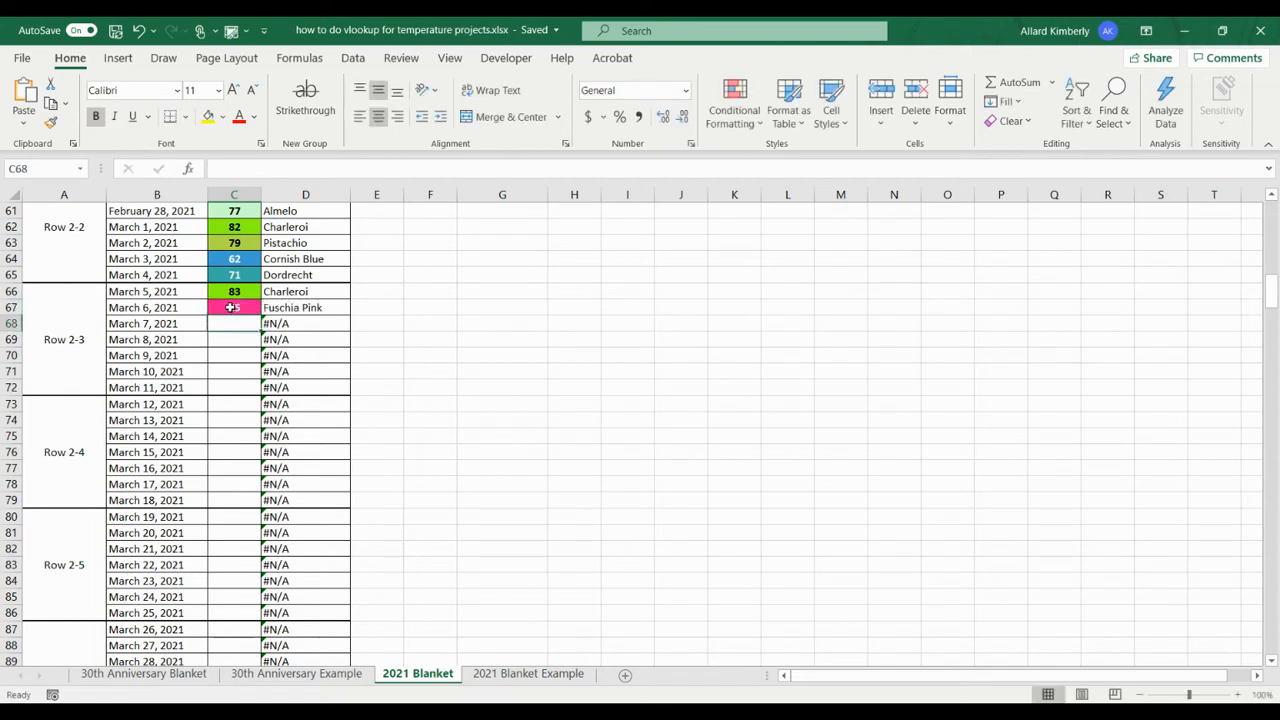
click(247, 308)
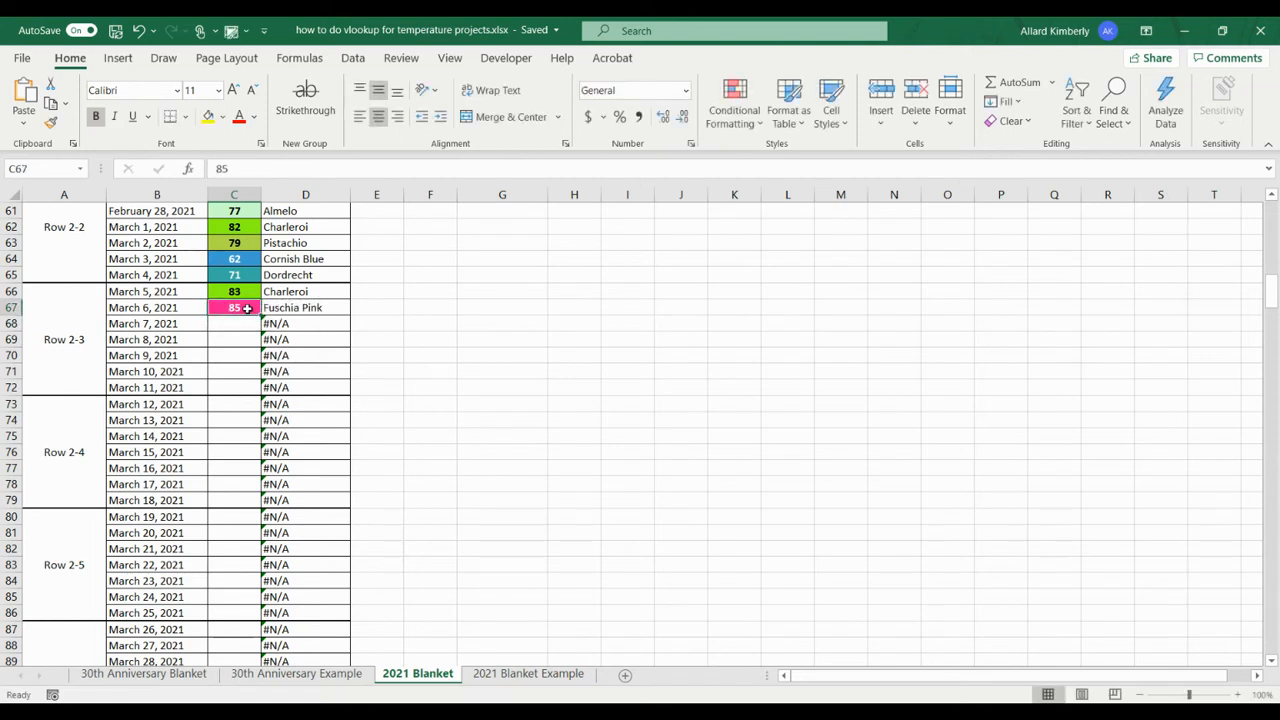
key(Delete)
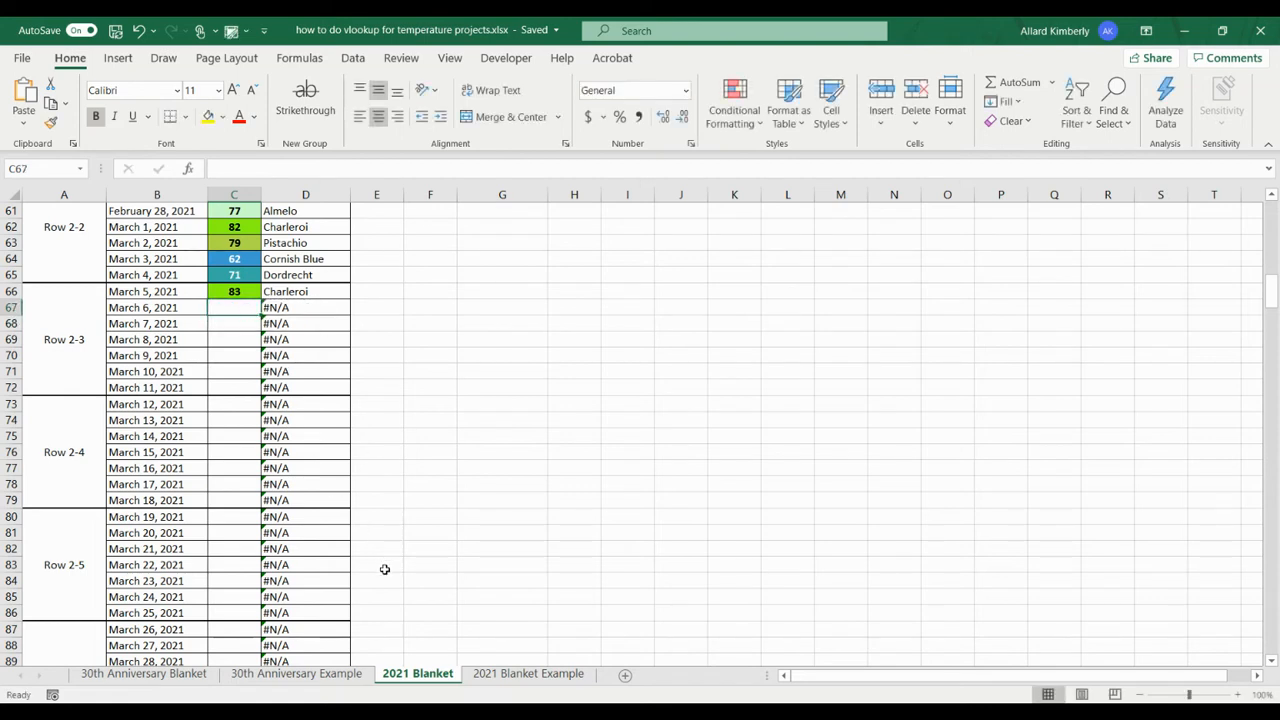
Step: On the 2021 Blanket Example sheet, enter =VLOOKUP(C2,$F$2:$G$17,2,TRUE) in E2
click(528, 673)
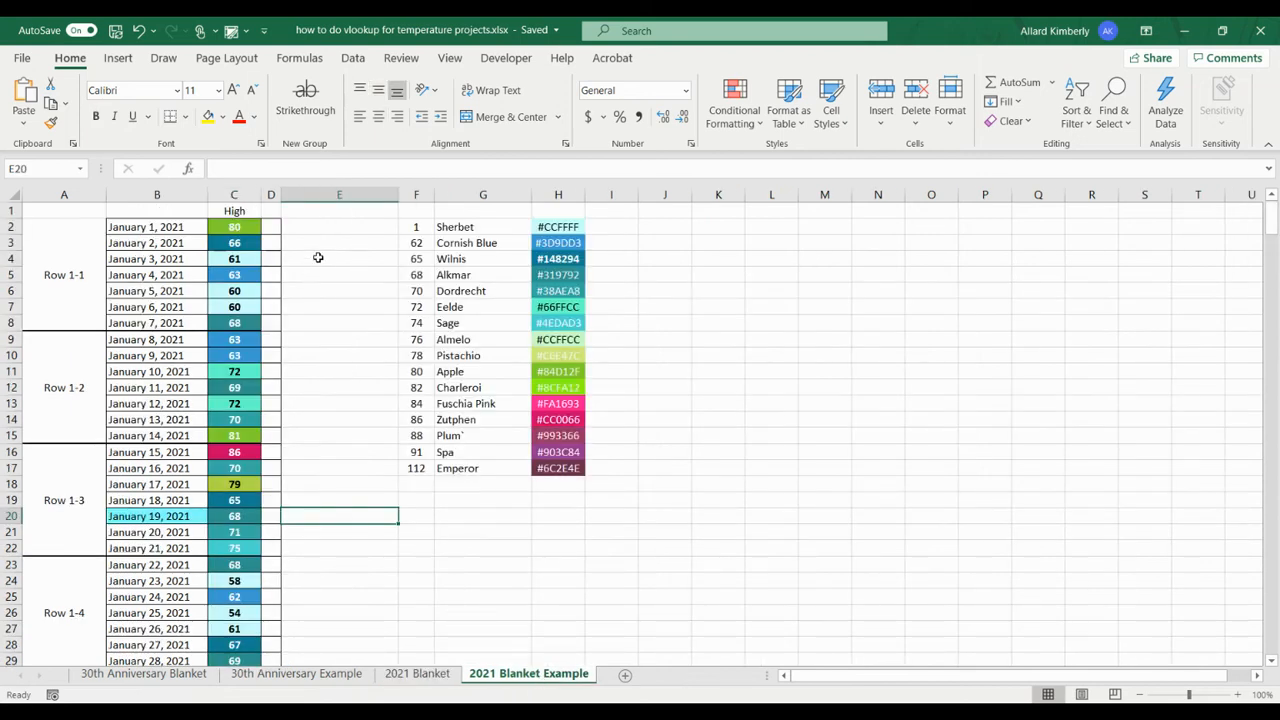
click(320, 228)
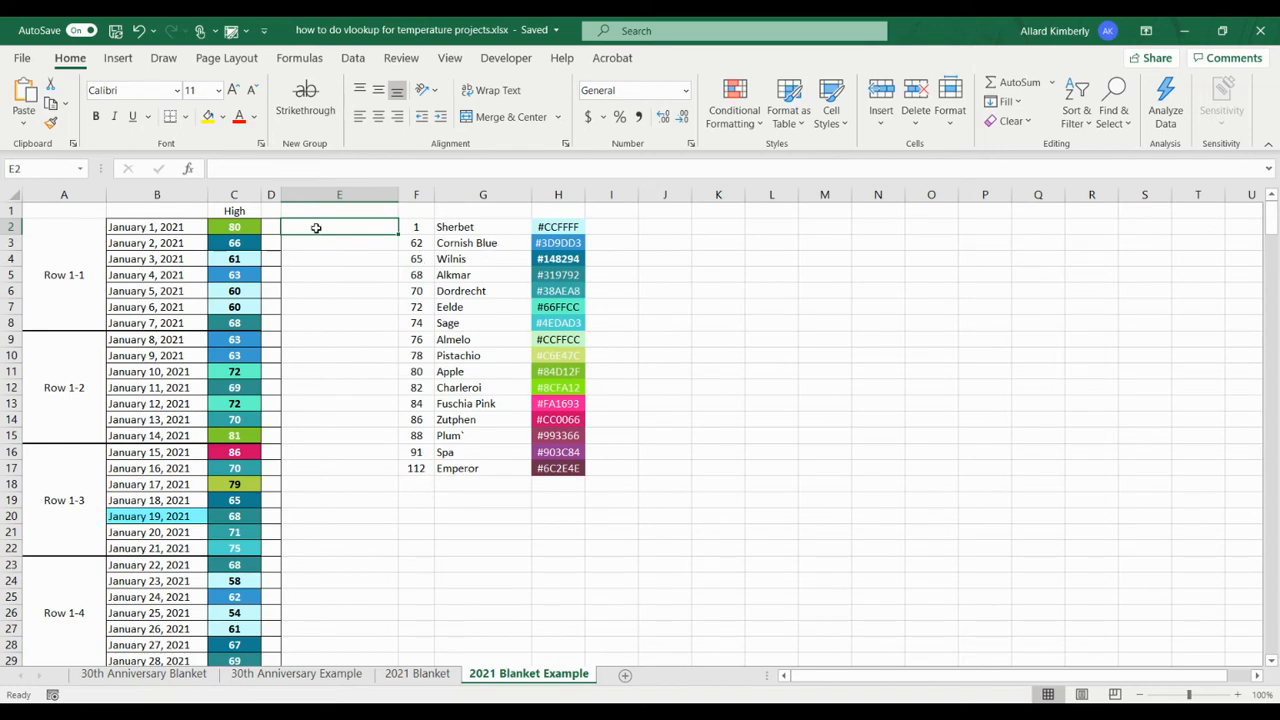
text(=vl)
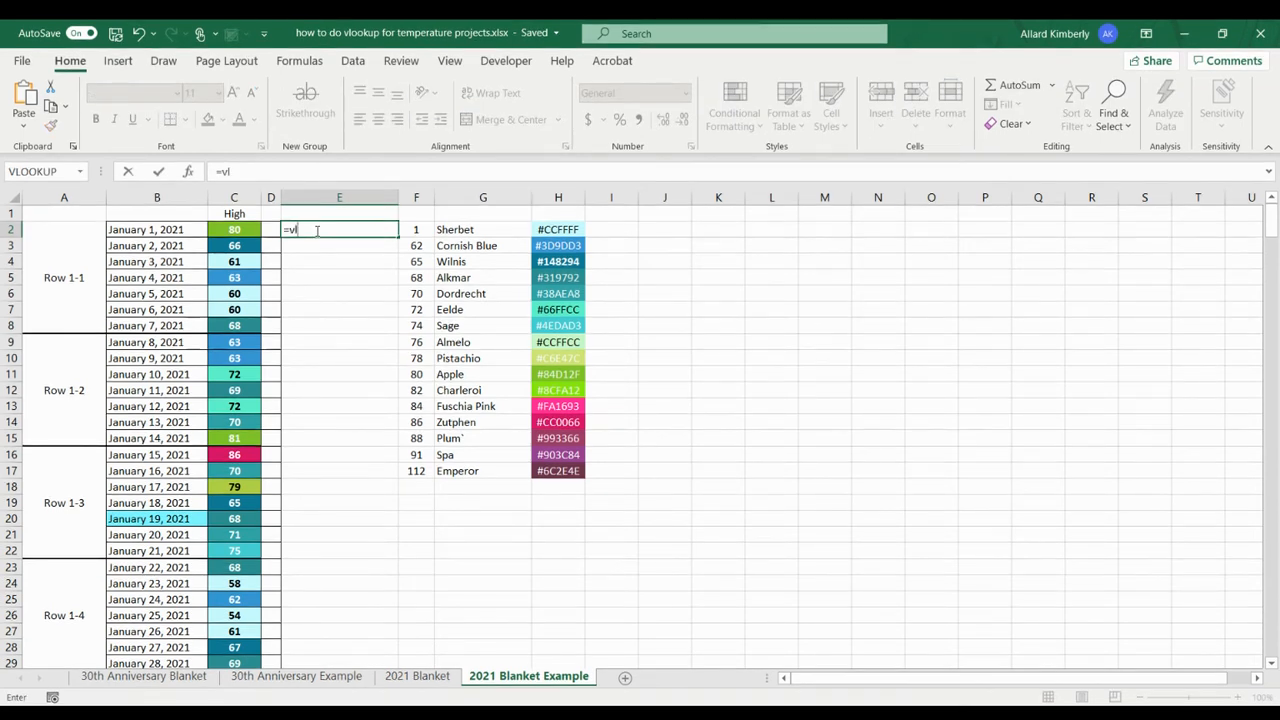
key(Tab)
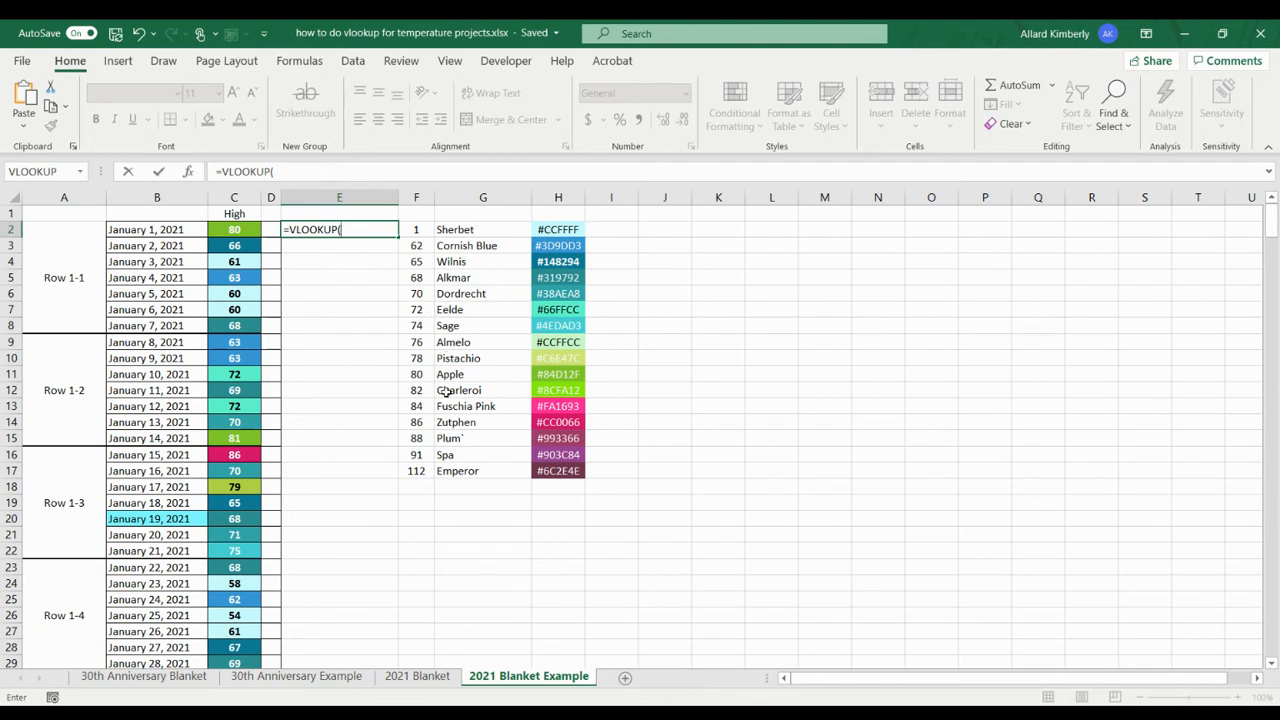
click(242, 229)
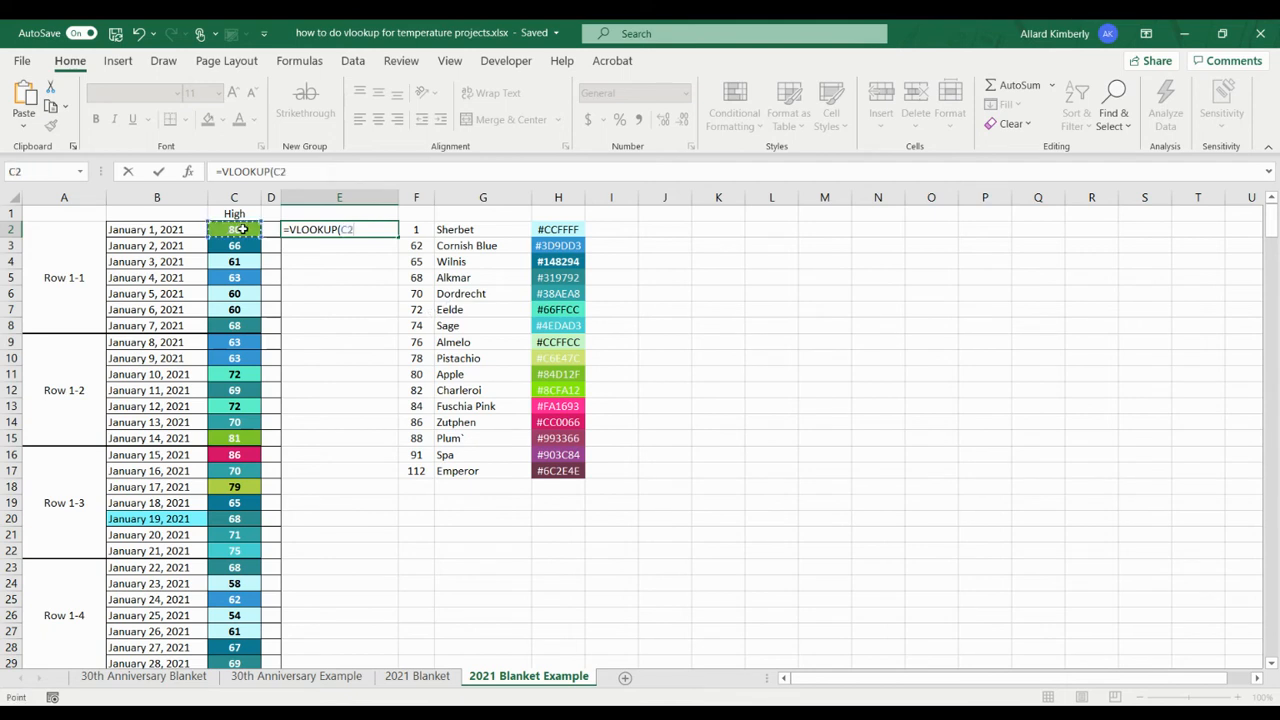
text(,)
drag(425, 228, 483, 472)
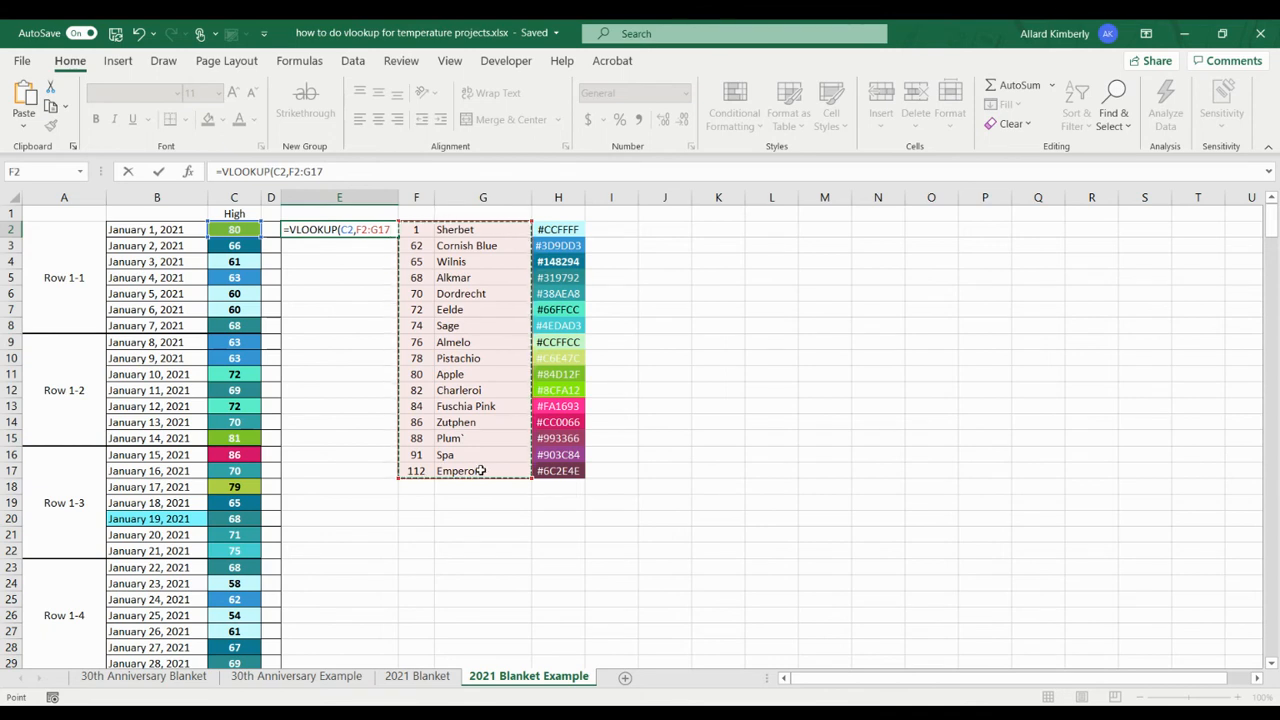
key(F4)
text(,2,)
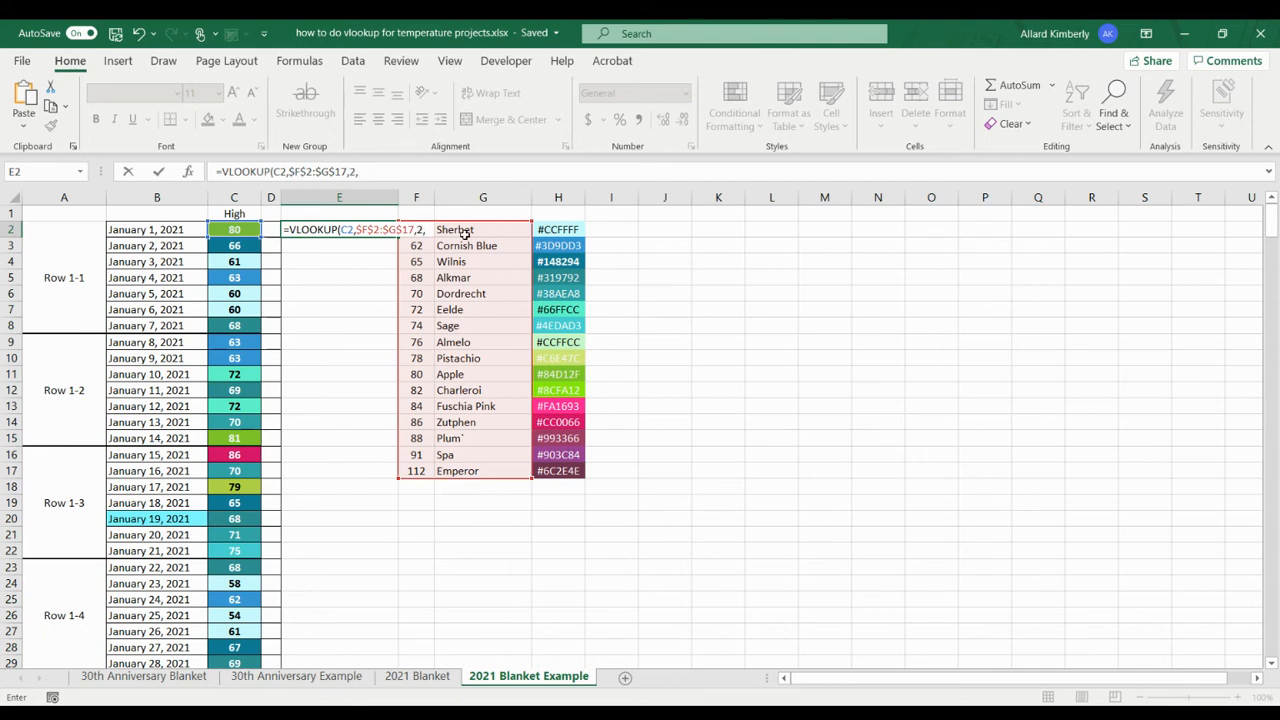
text(r)
key(Tab)
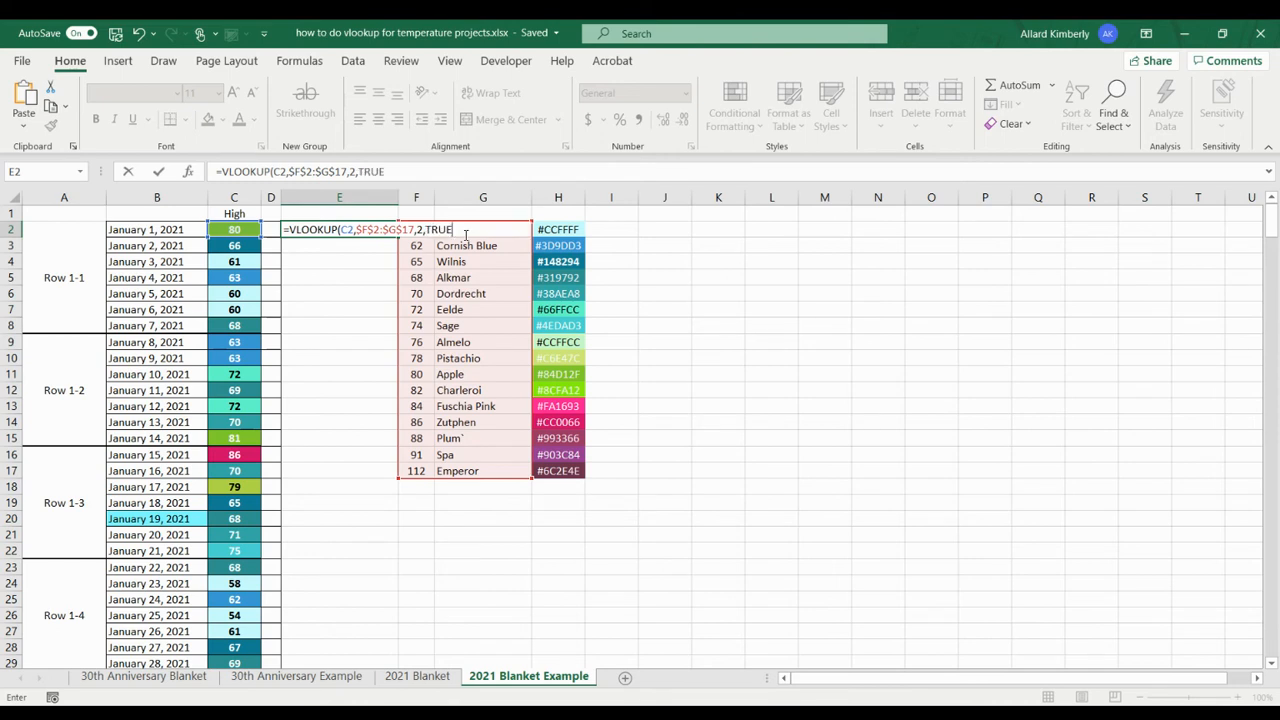
text())
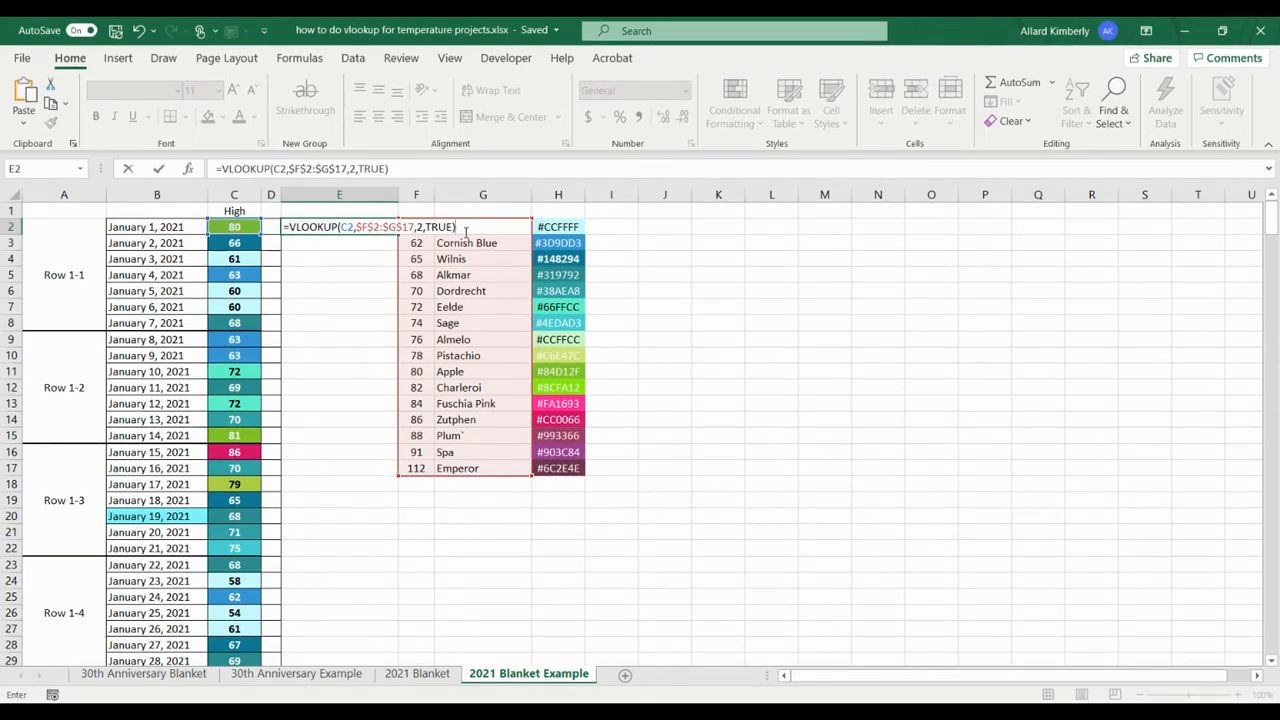
key(Return)
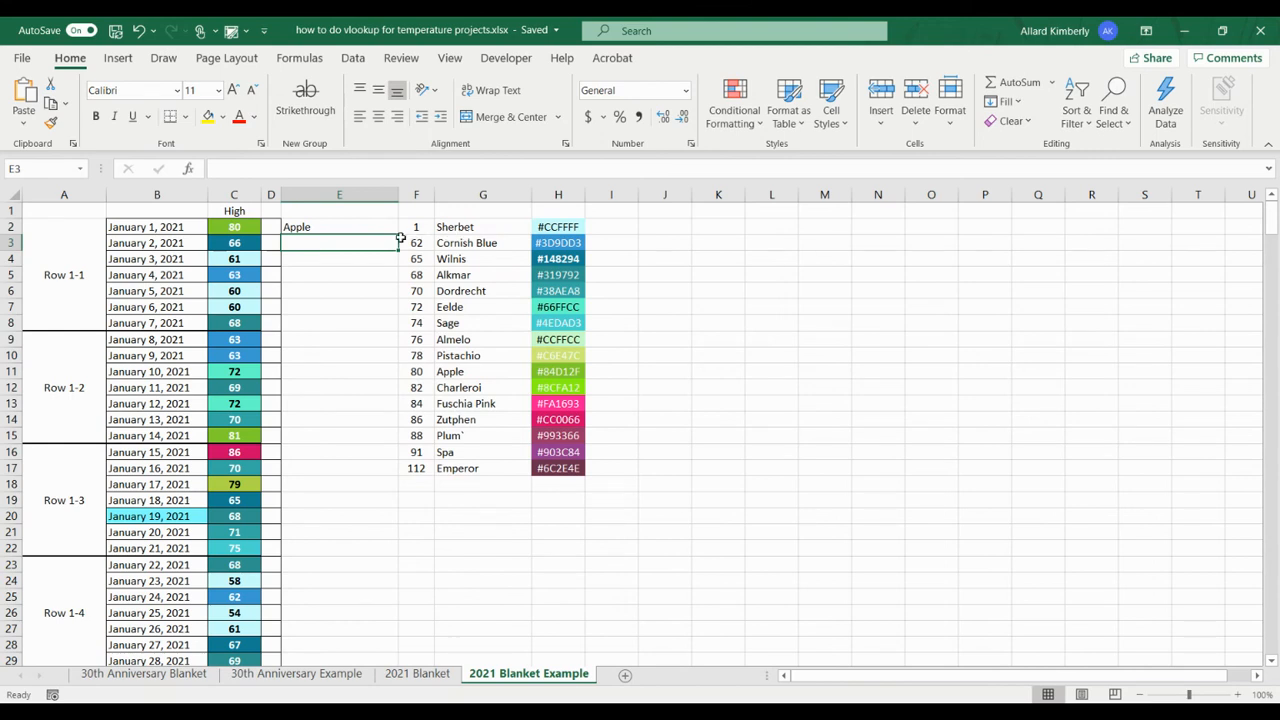
Step: Fill the VLOOKUP formula in E2 down column E through row 28
click(332, 225)
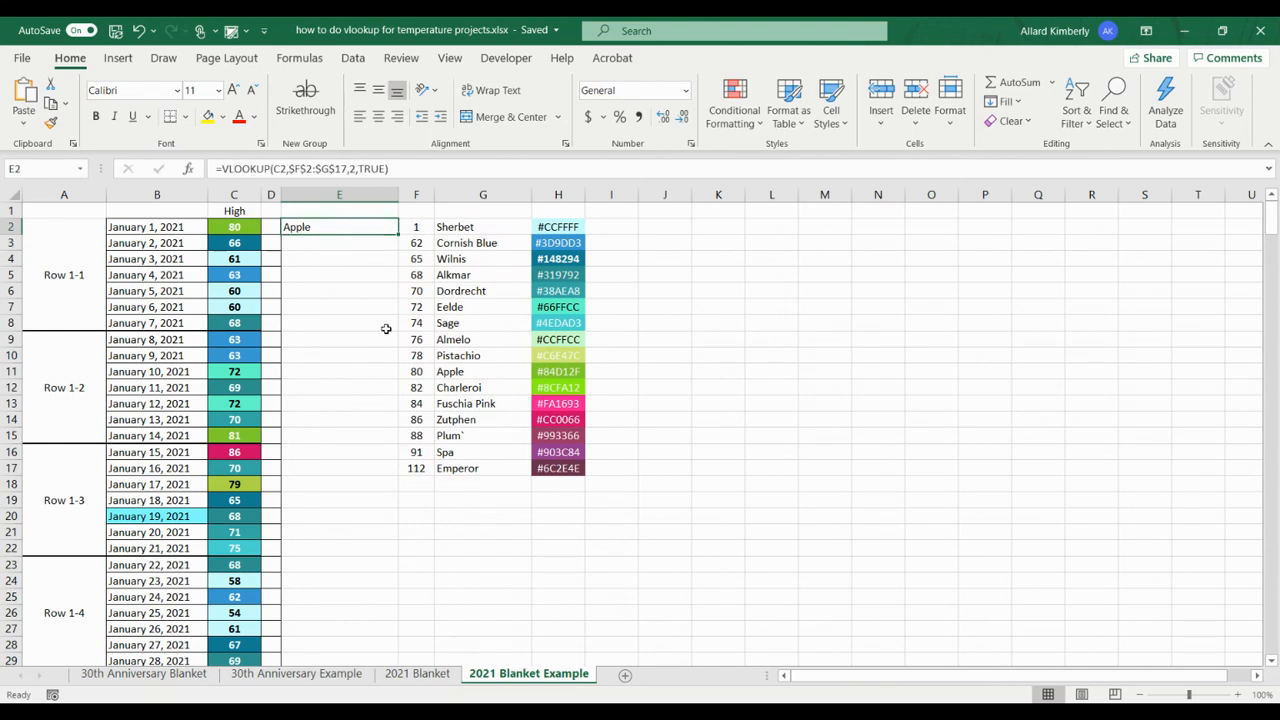
drag(398, 233, 378, 647)
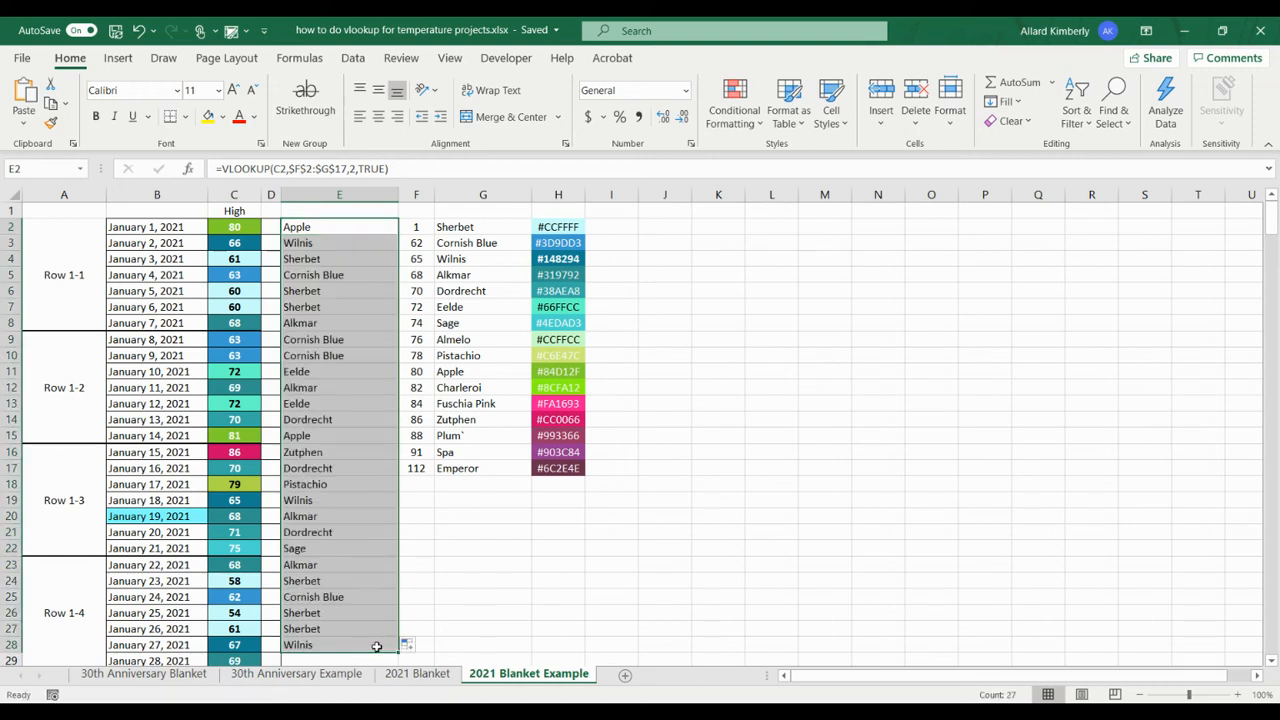
Step: Enter =VLOOKUP(C30,F2:G17,2,TRUE) in E30, leaving the color table range as a relative reference
scroll(376, 647, down, 6)
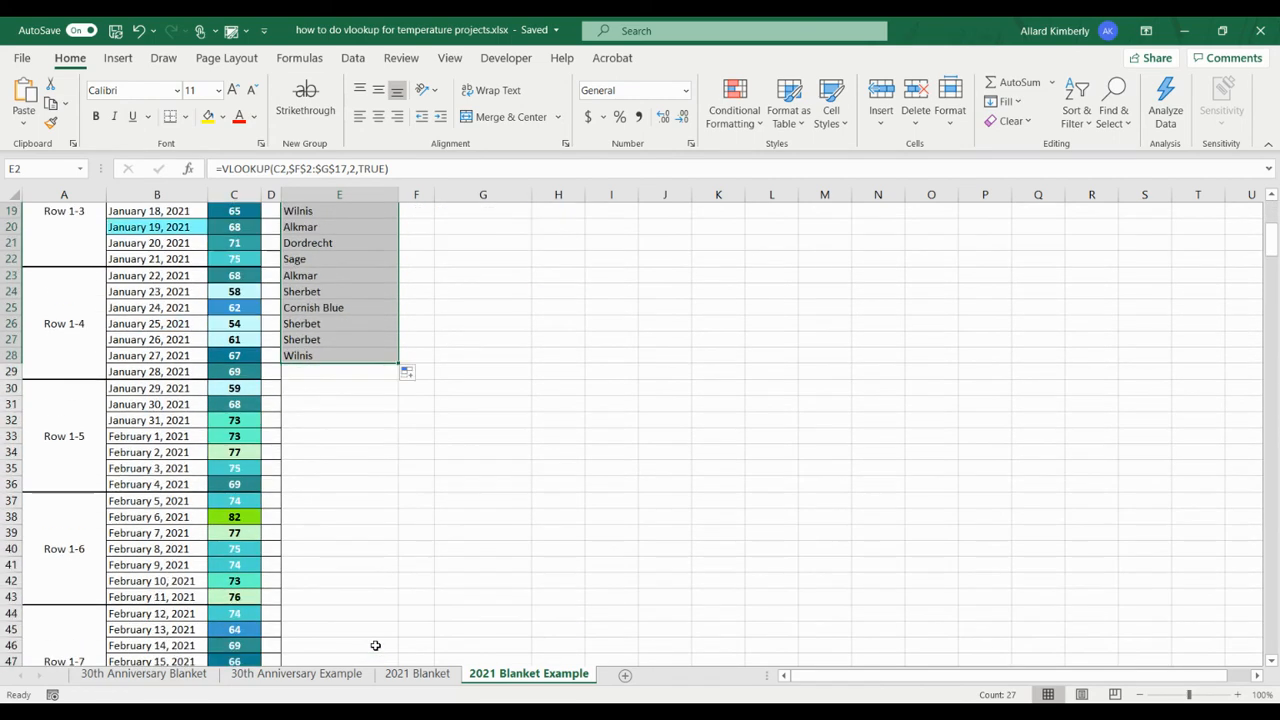
click(333, 387)
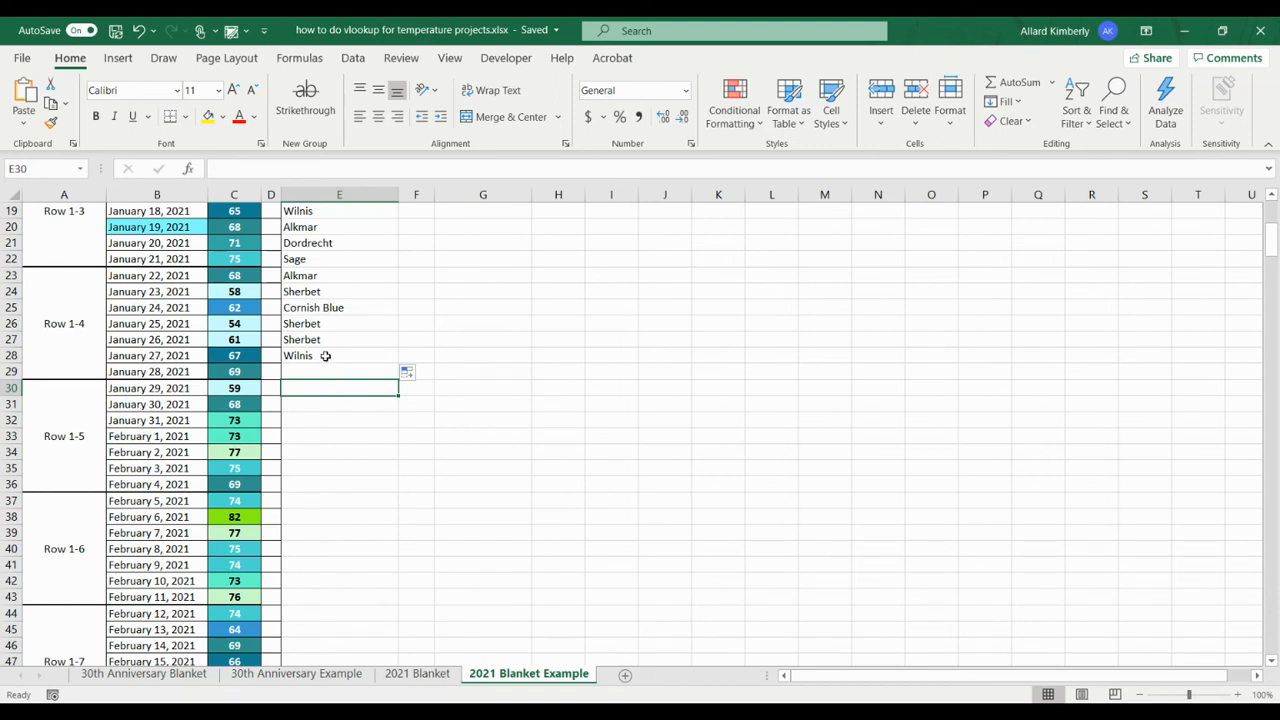
text(=)
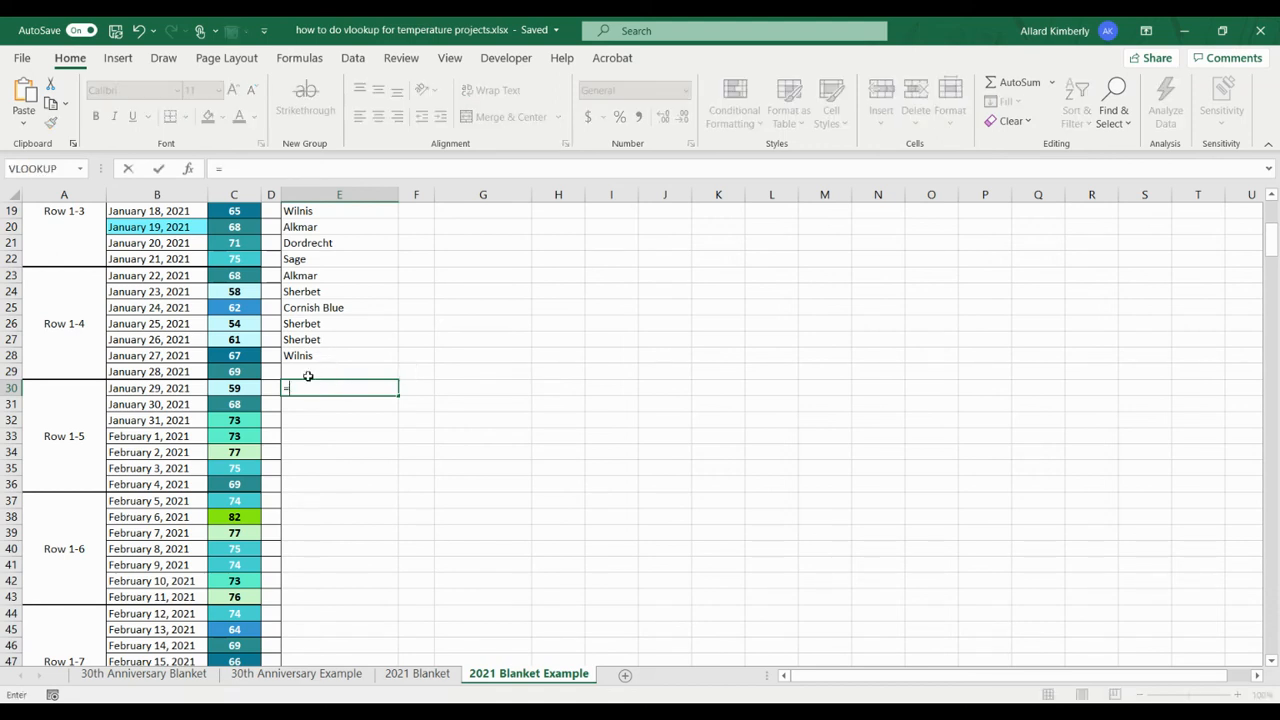
text(v)
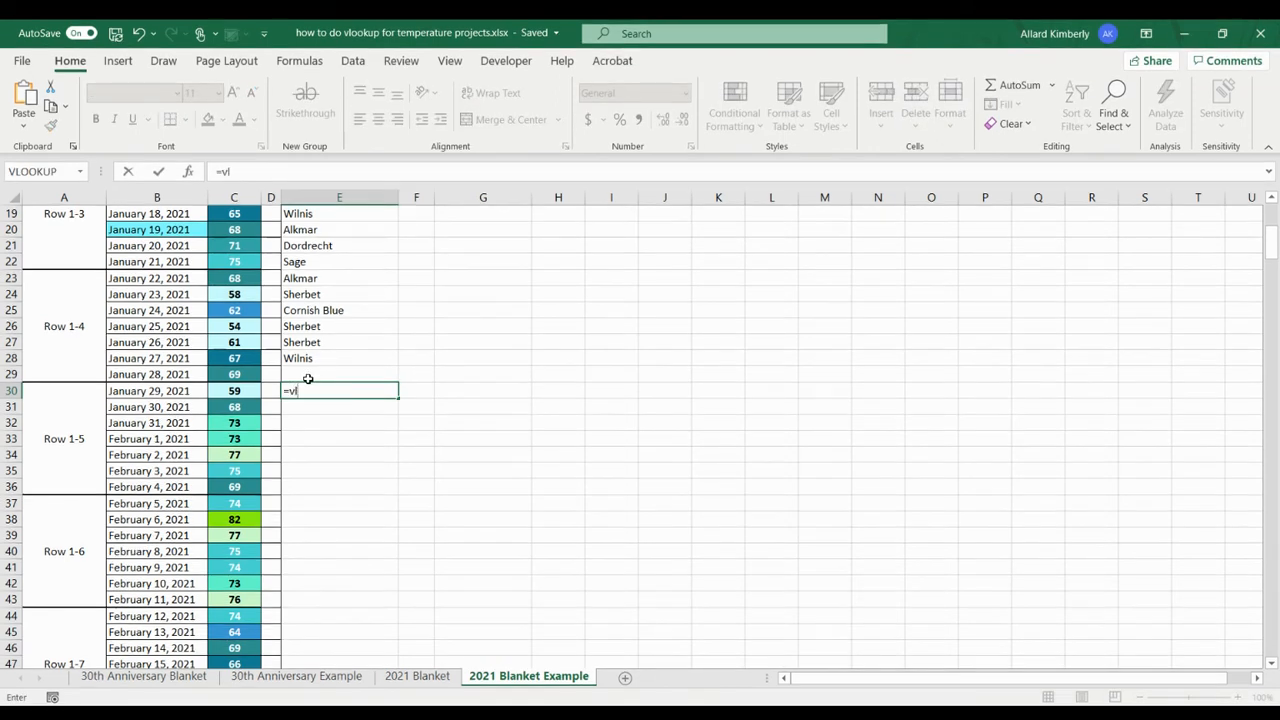
text(l)
key(Tab)
click(251, 391)
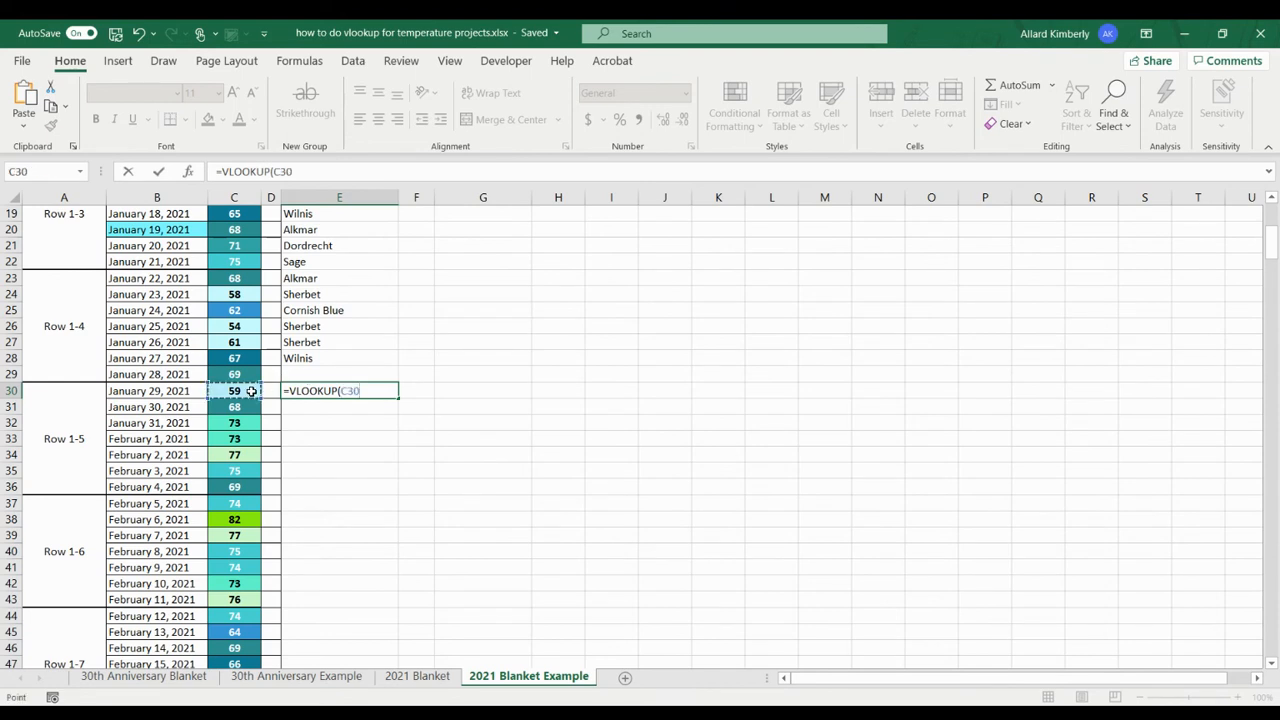
text(,)
scroll(531, 355, up, 5)
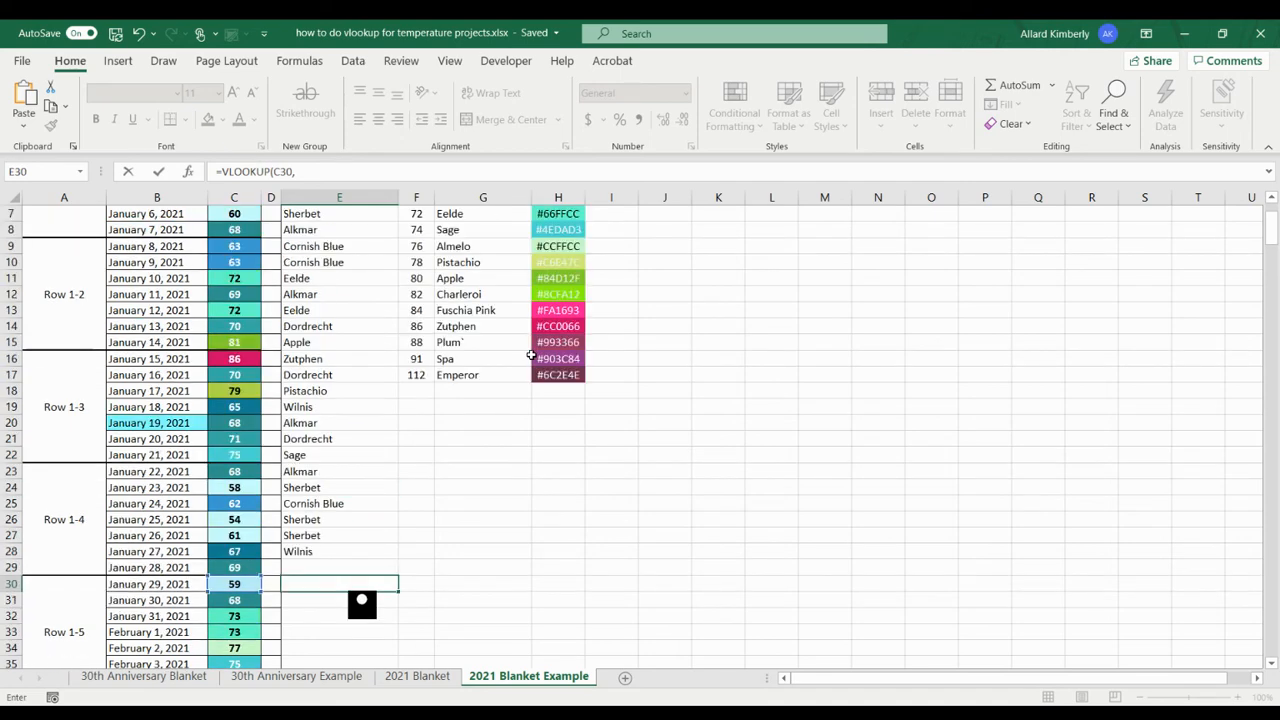
scroll(531, 355, up, 1)
drag(418, 231, 491, 474)
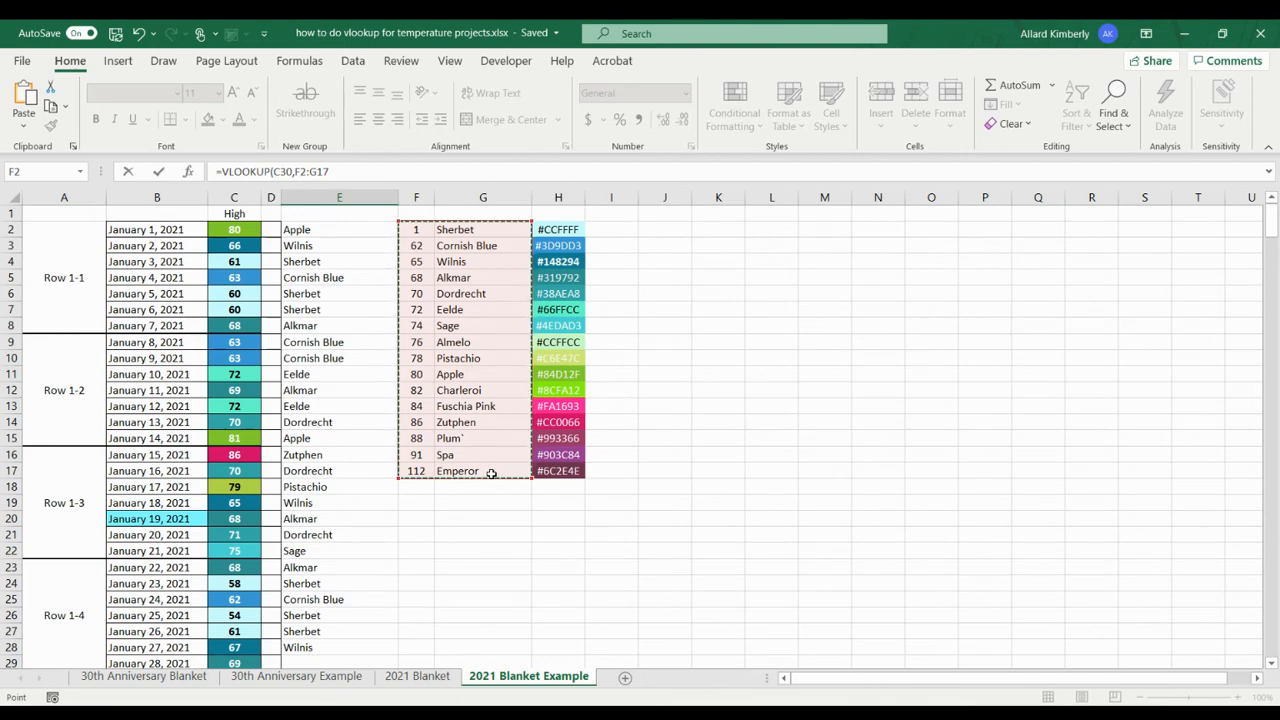
text(,)
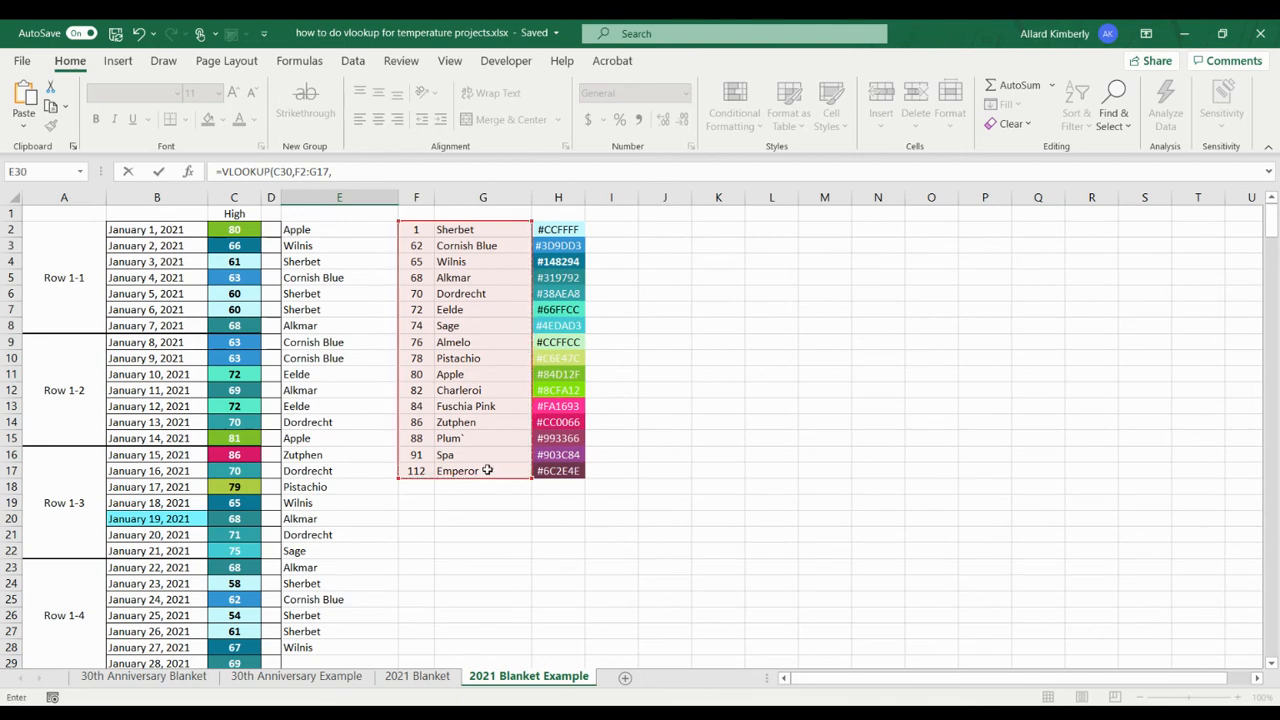
scroll(487, 469, down, 2)
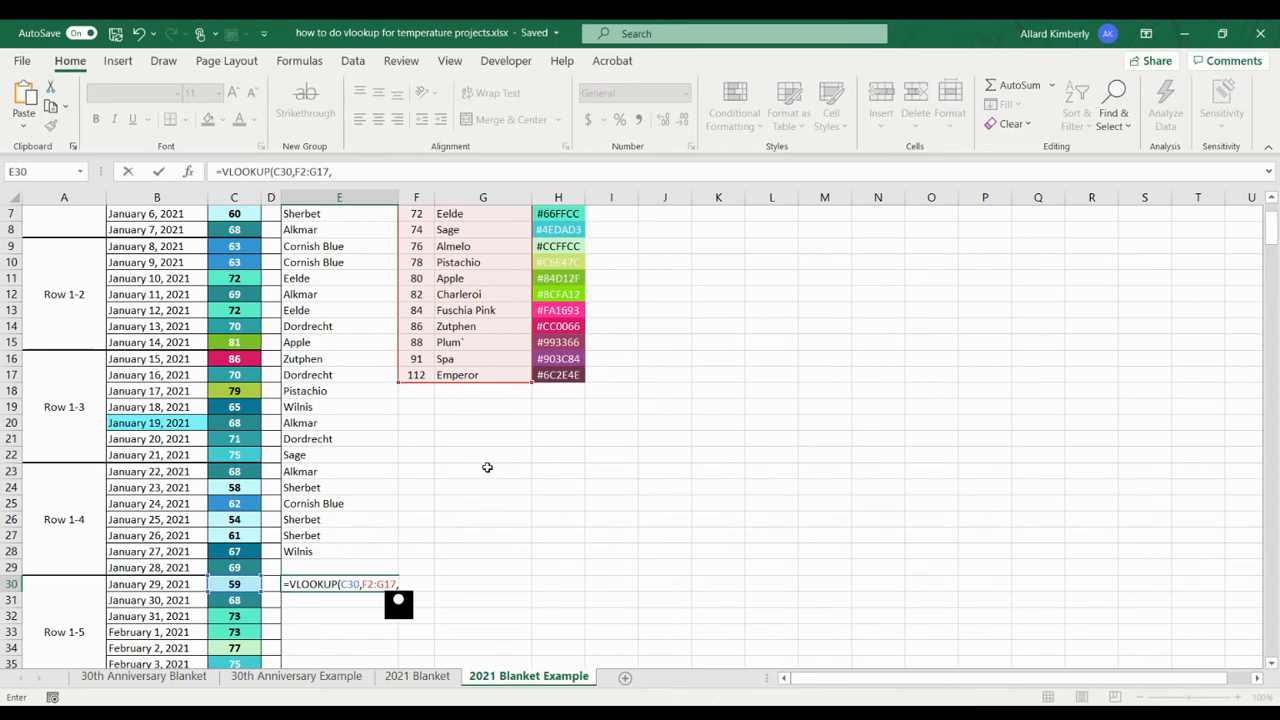
text(2,true))
key(Return)
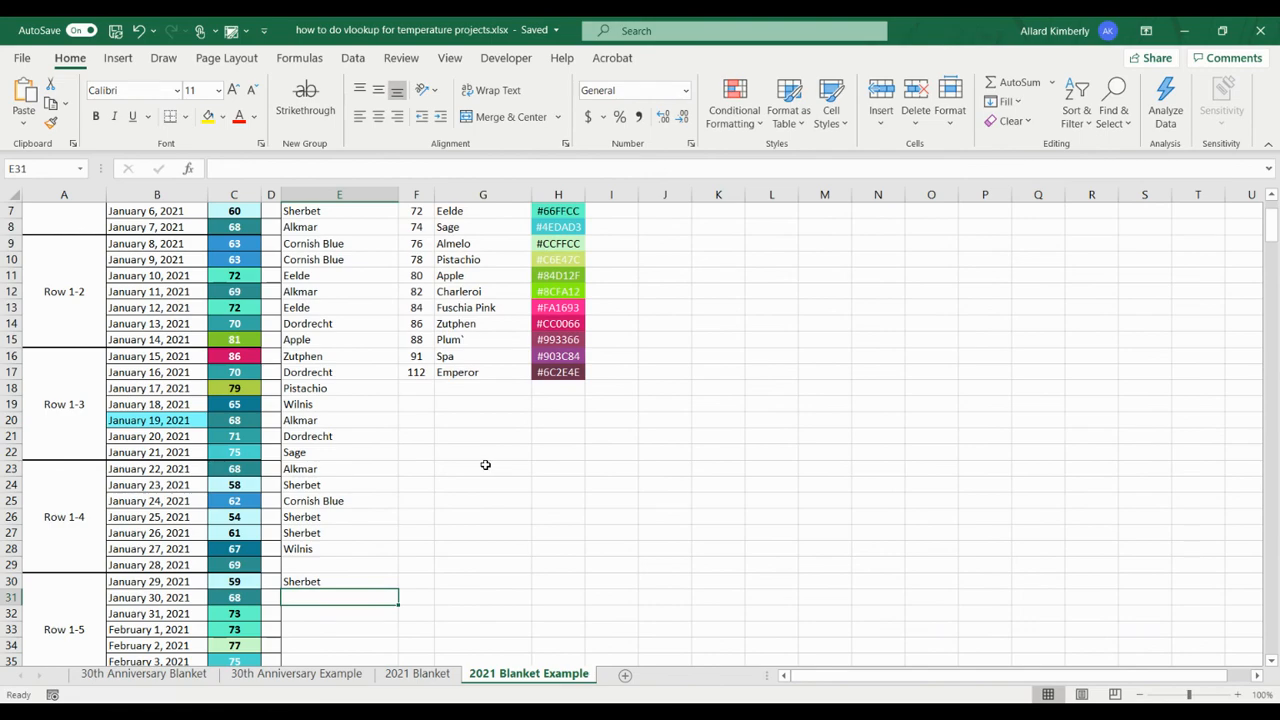
Step: Fill the relative-range VLOOKUP formula in E30 down column E through row 41
scroll(485, 465, down, 5)
click(365, 342)
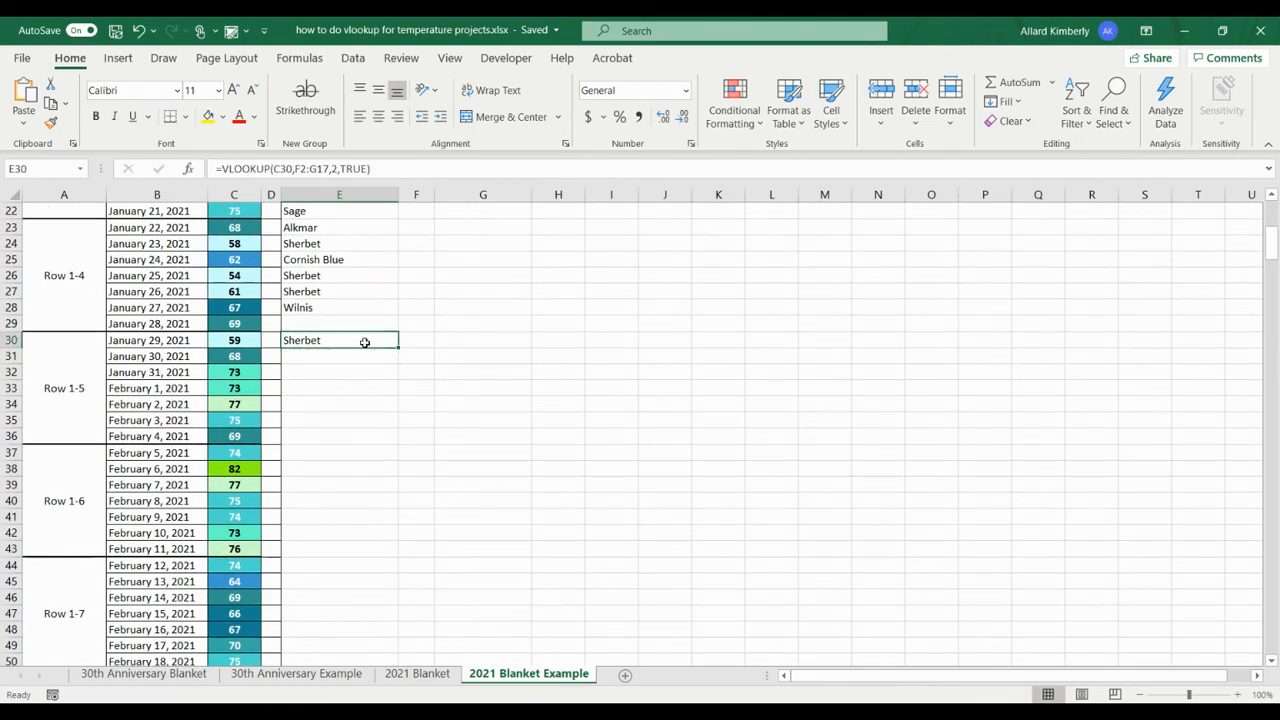
scroll(523, 391, up, 7)
scroll(528, 397, down, 6)
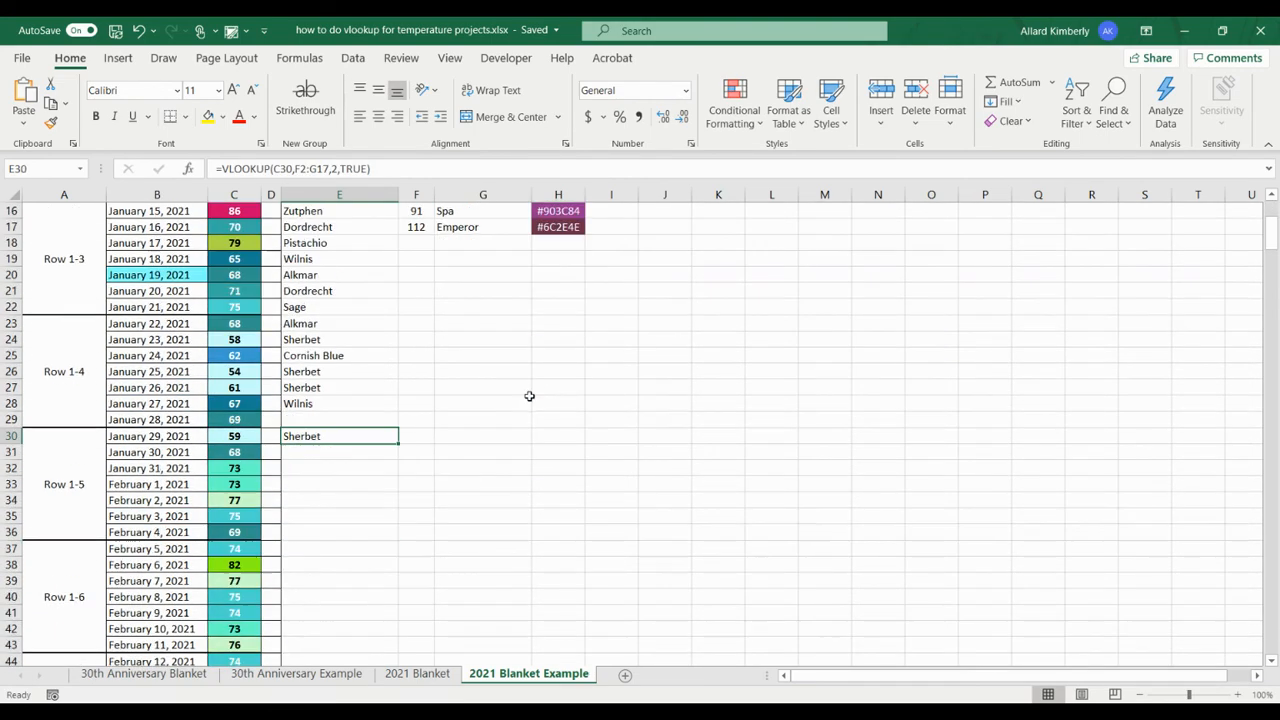
drag(397, 393, 375, 574)
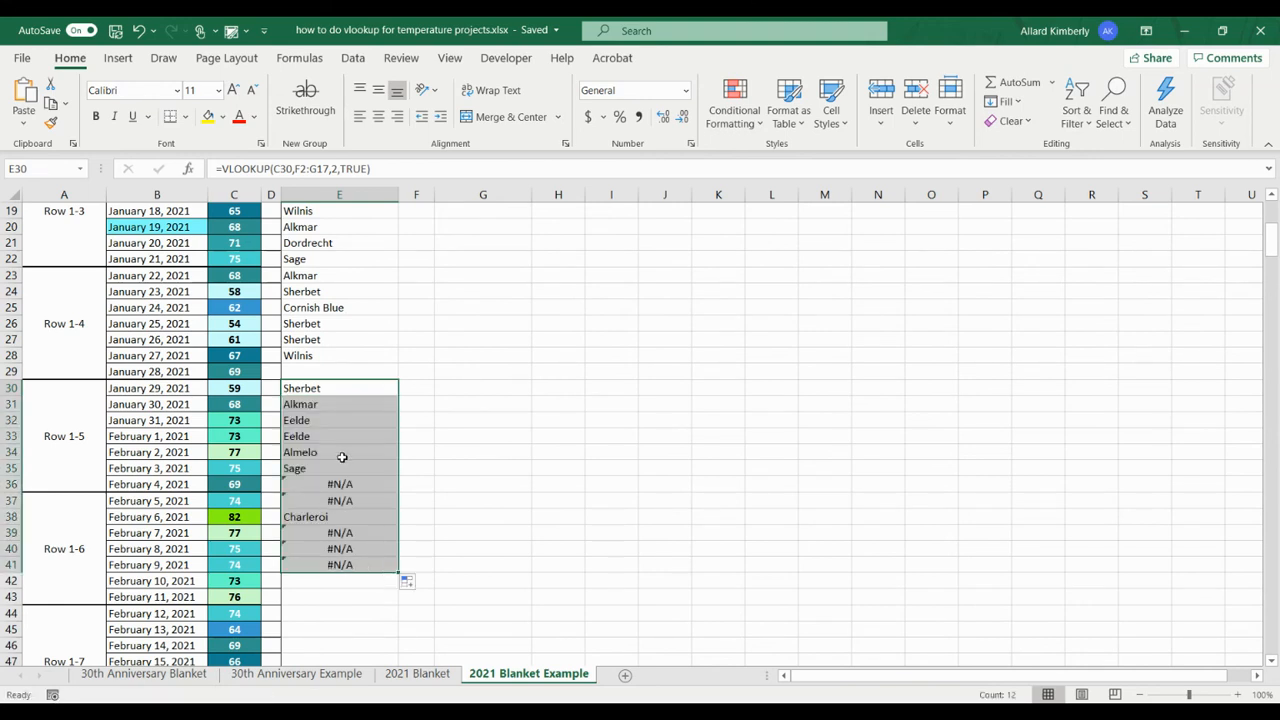
Step: Examine the lookup ranges in the formulas of E36, E37 and E39 against the color table in columns F and G
click(345, 488)
click(382, 504)
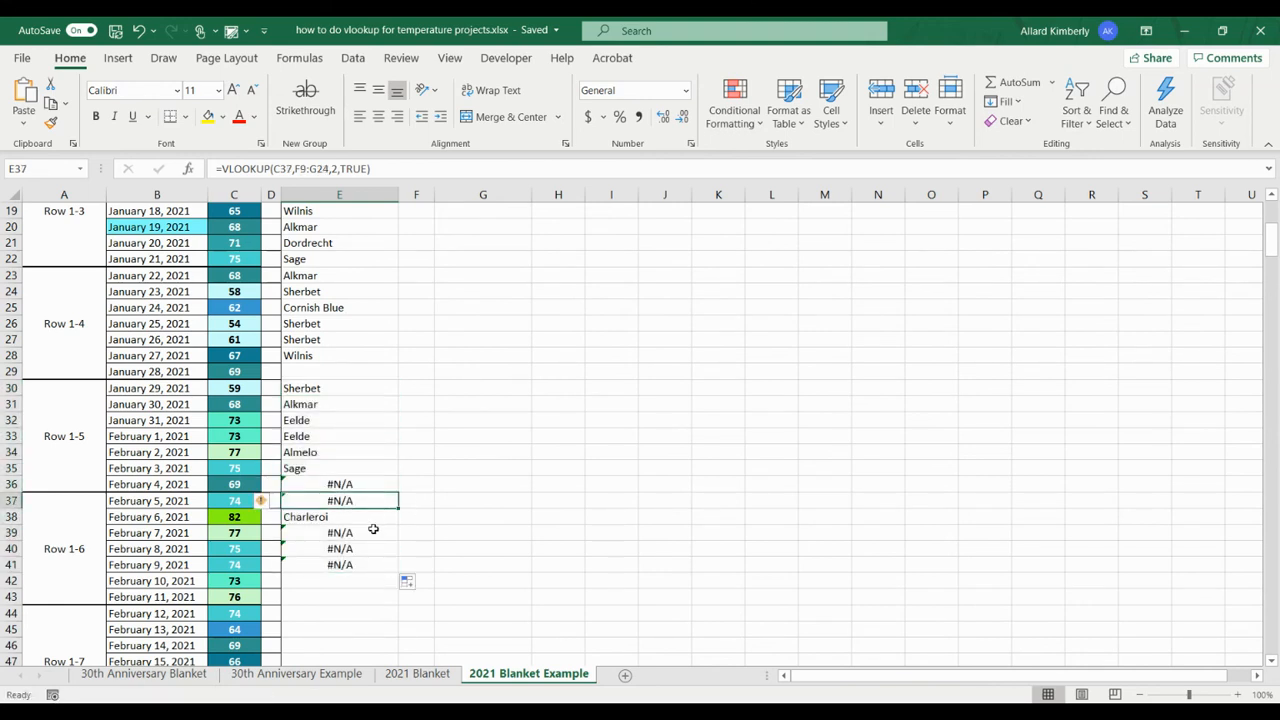
click(370, 530)
scroll(501, 414, up, 4)
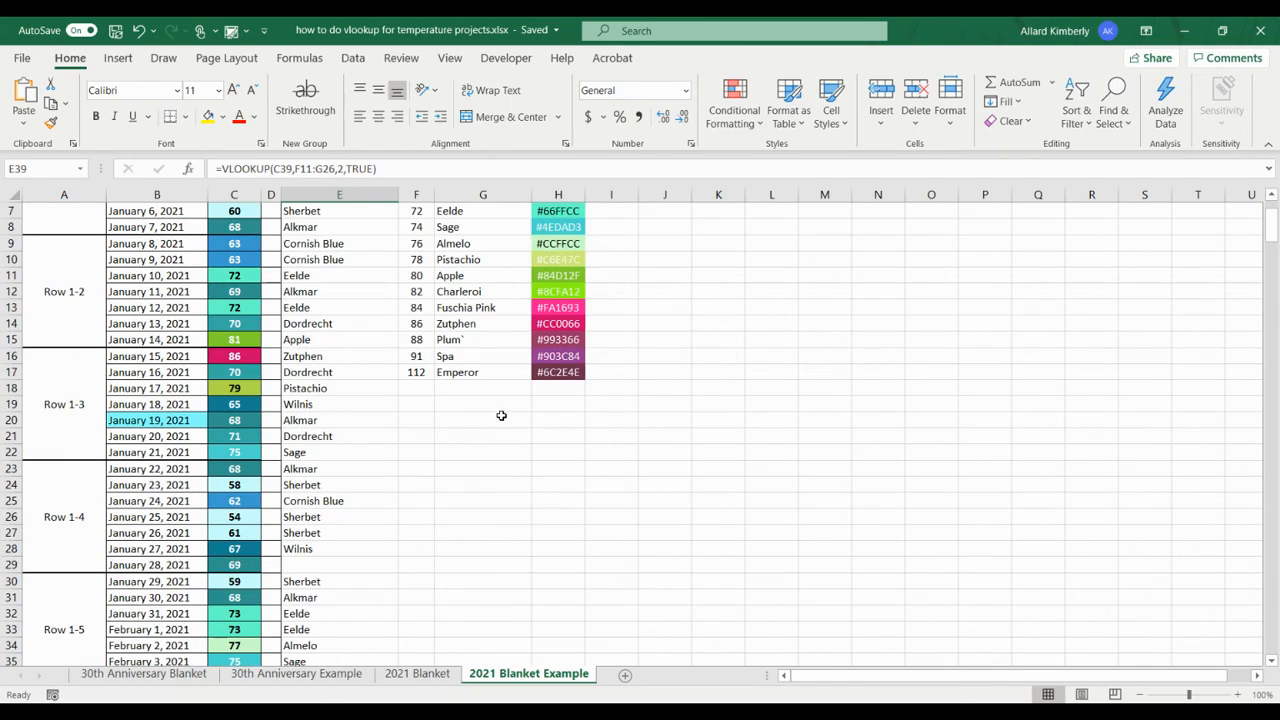
scroll(501, 414, down, 2)
click(347, 168)
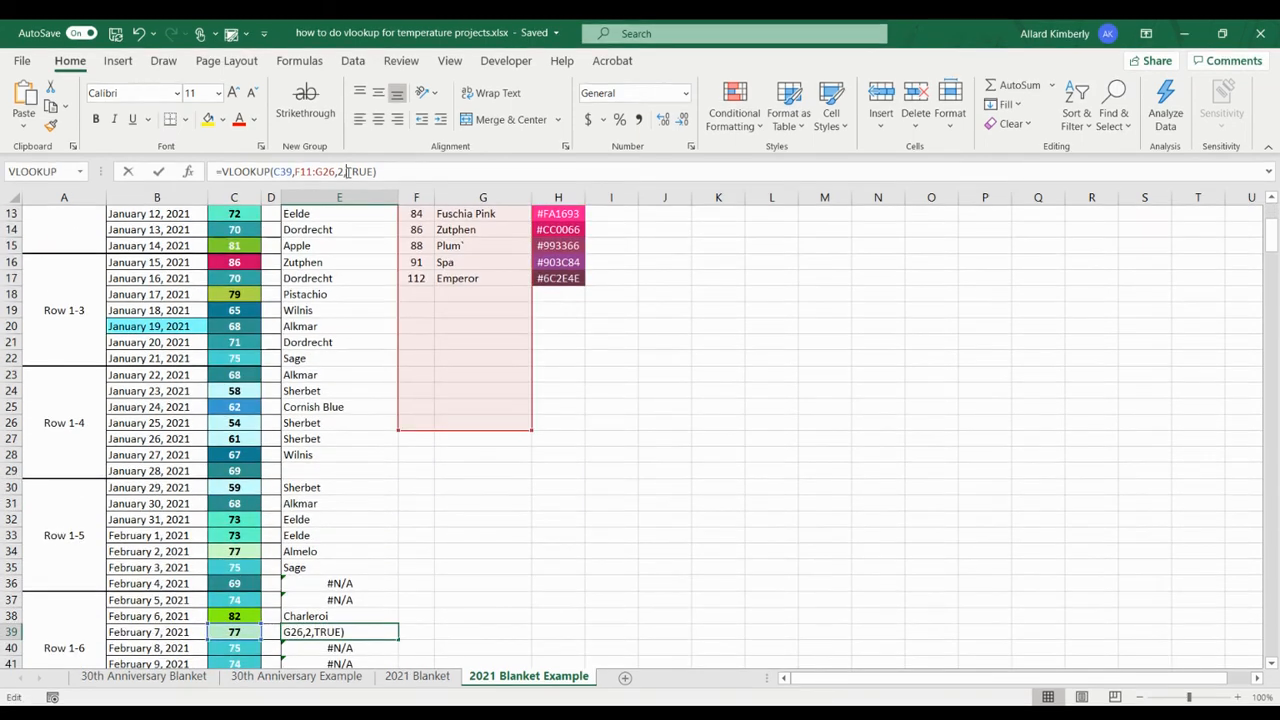
scroll(520, 425, up, 3)
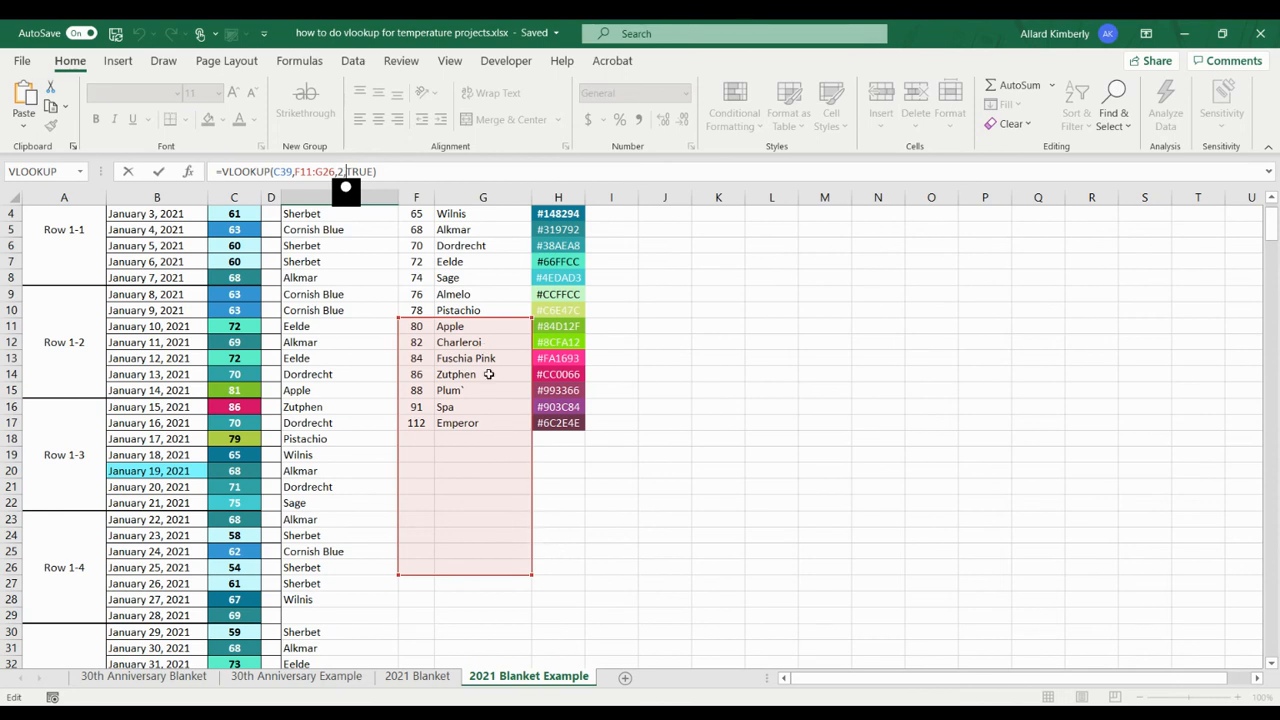
scroll(490, 374, up, 1)
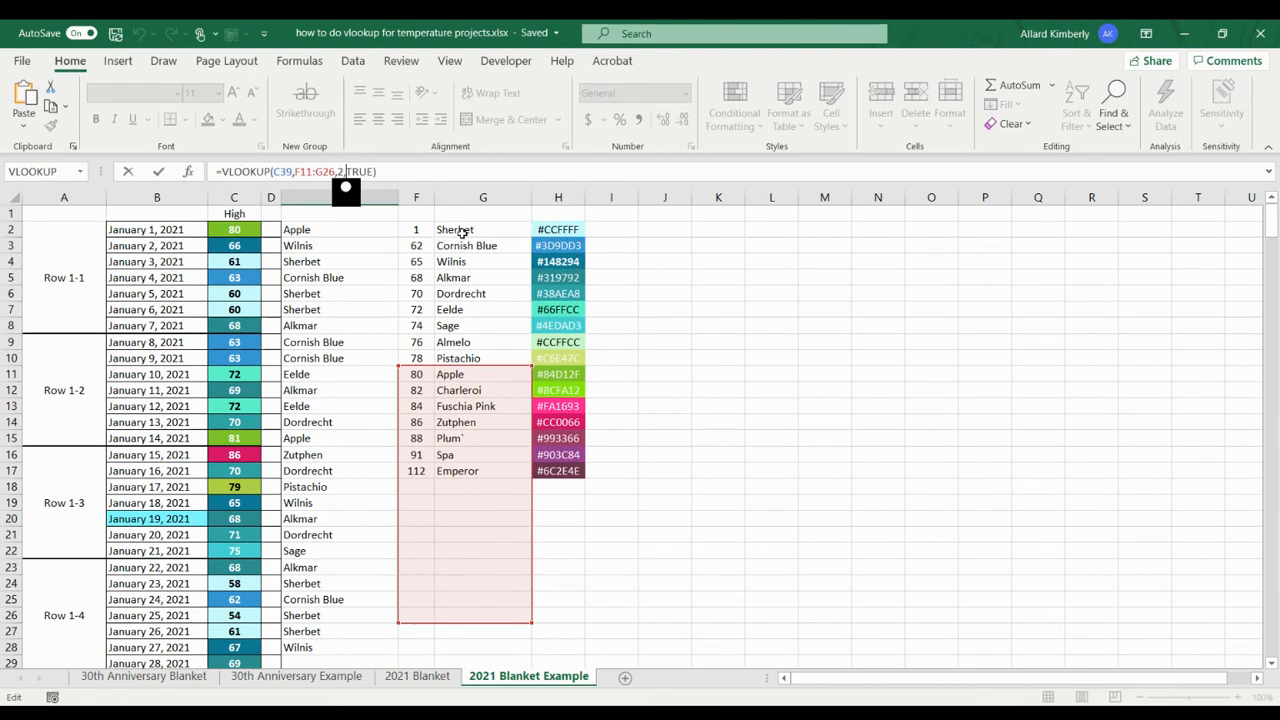
click(318, 327)
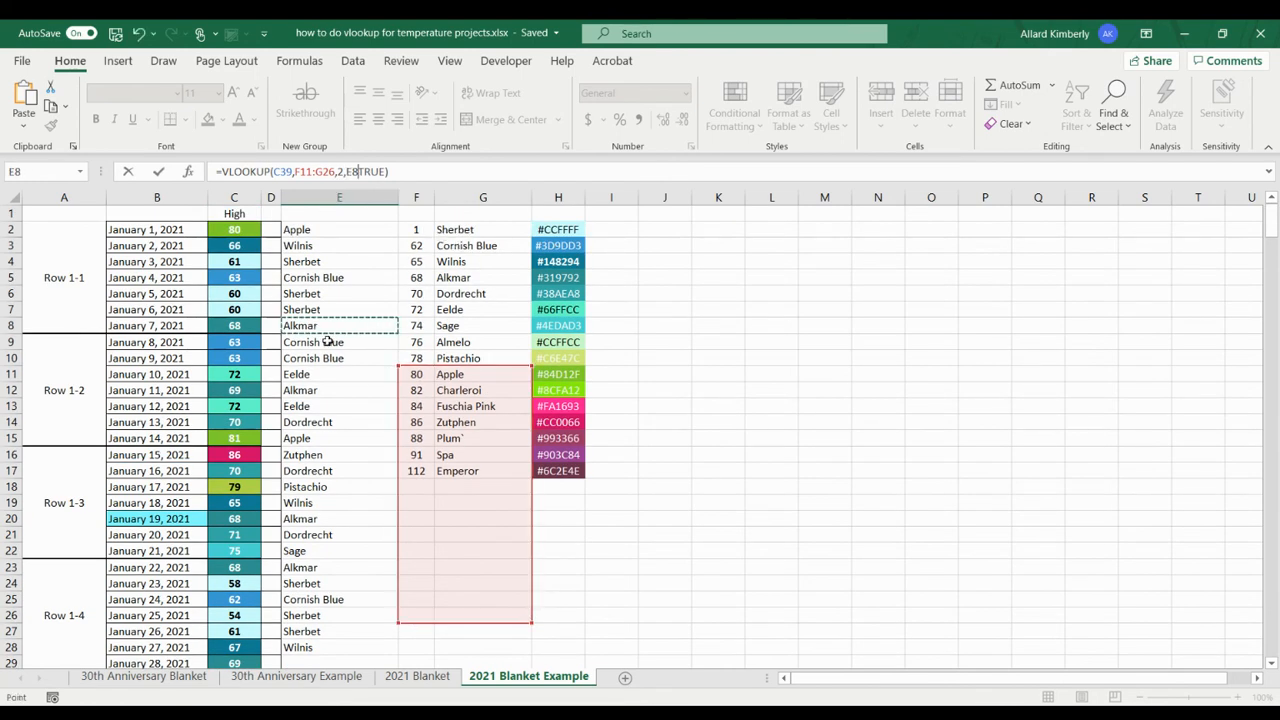
click(318, 341)
click(388, 172)
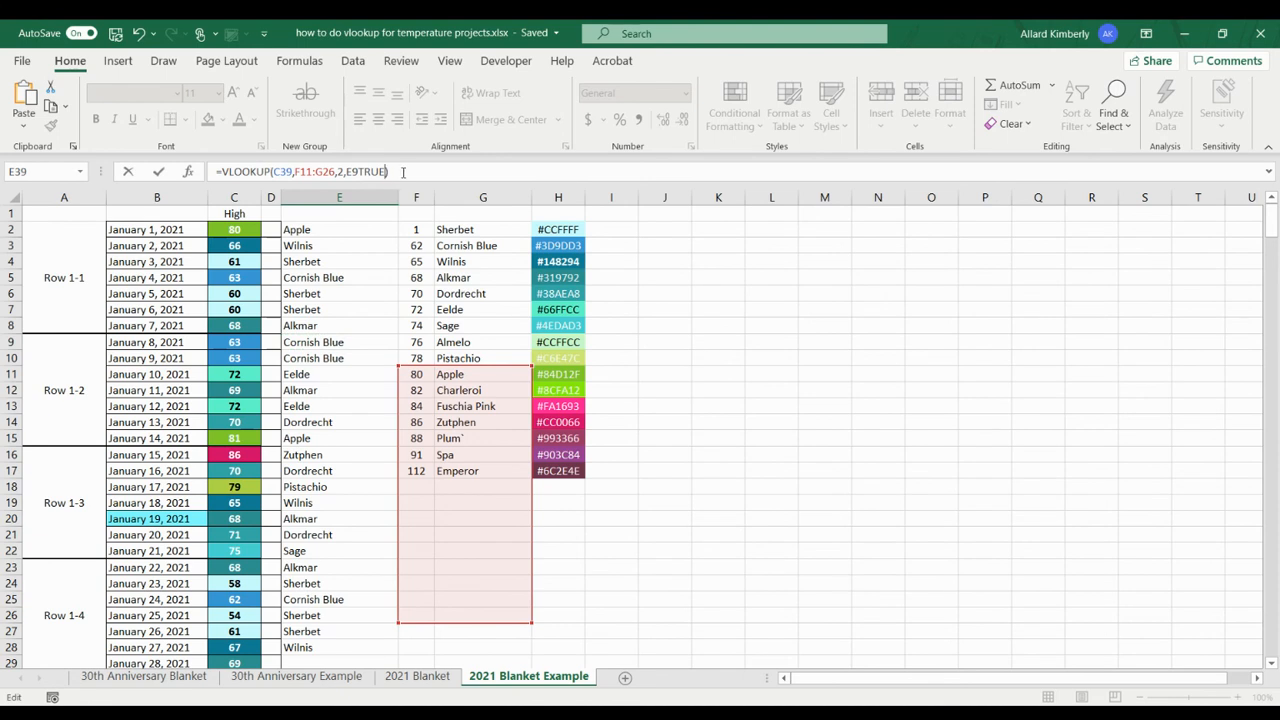
Step: Compare the highlighted lookup range of the formula in E16 with that of the formula in E36
click(306, 449)
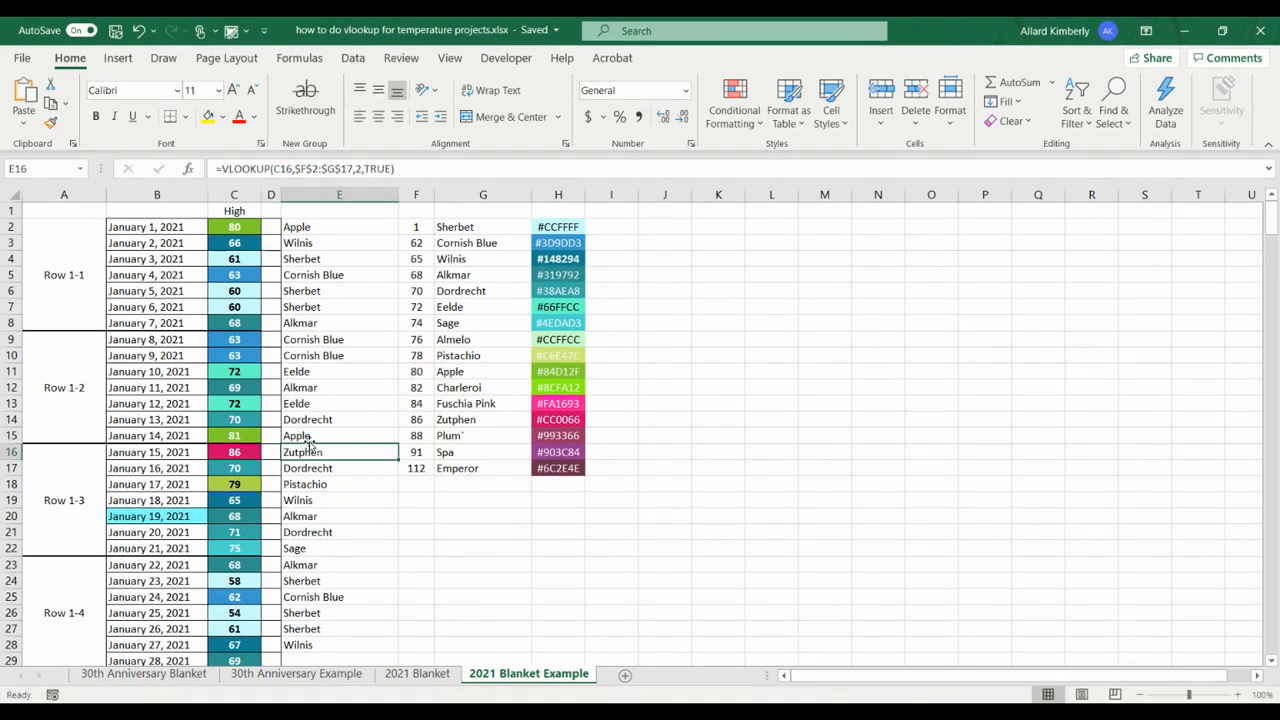
click(416, 171)
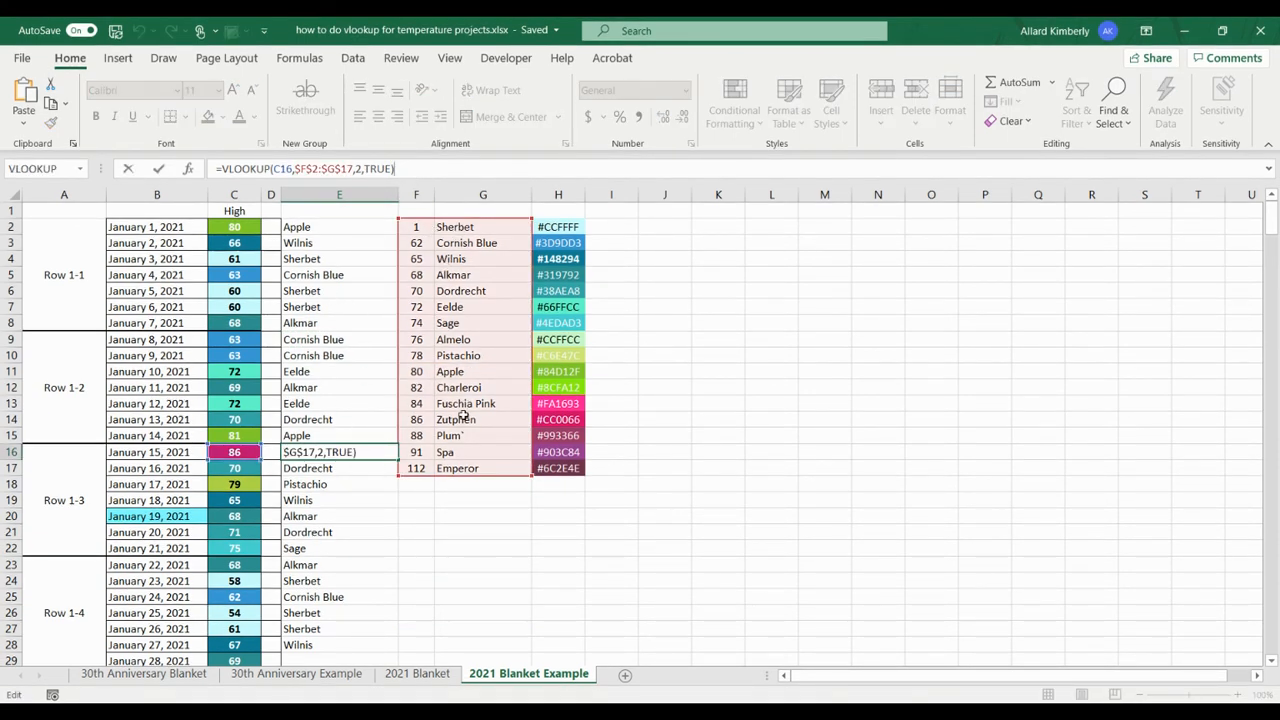
scroll(443, 605, down, 4)
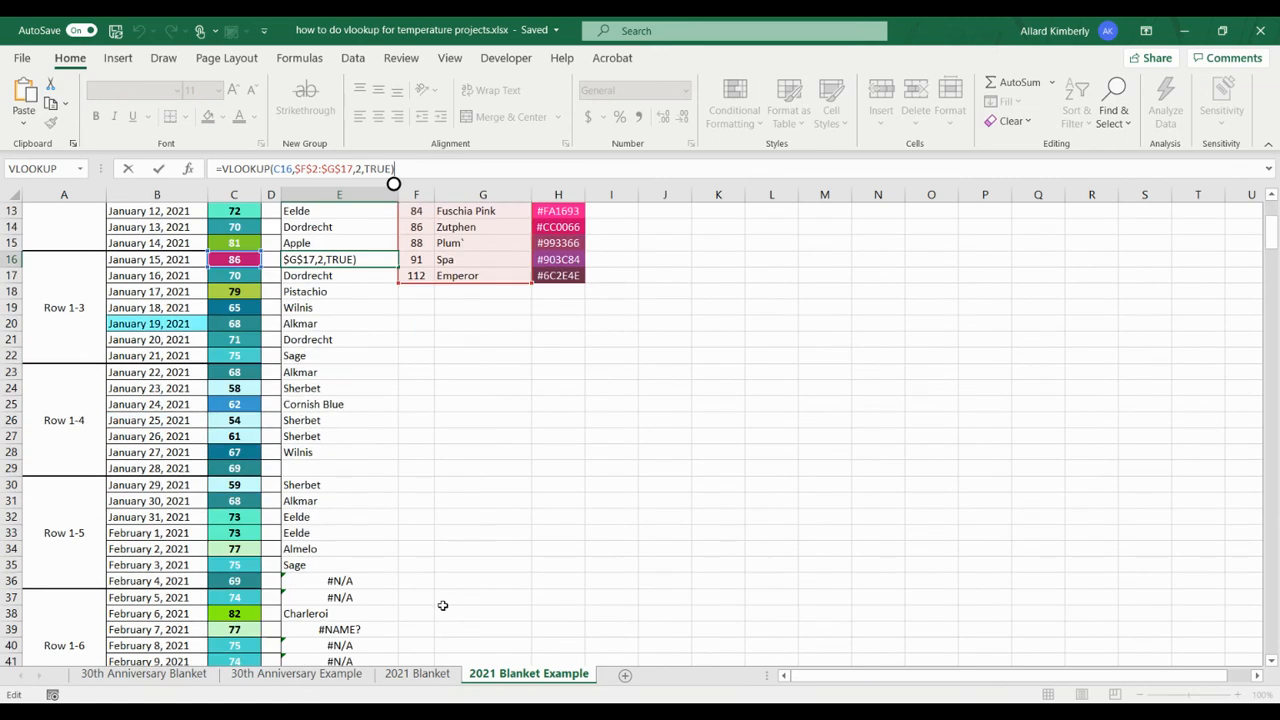
click(339, 585)
click(378, 171)
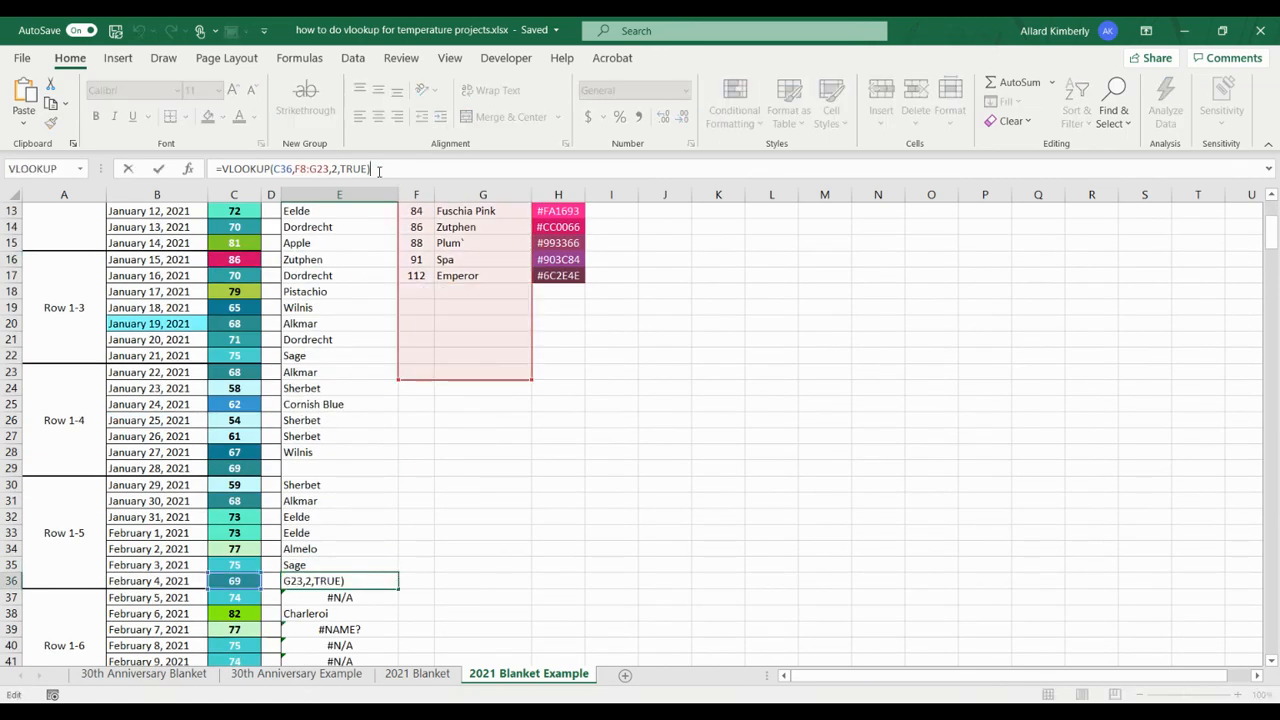
scroll(458, 390, up, 3)
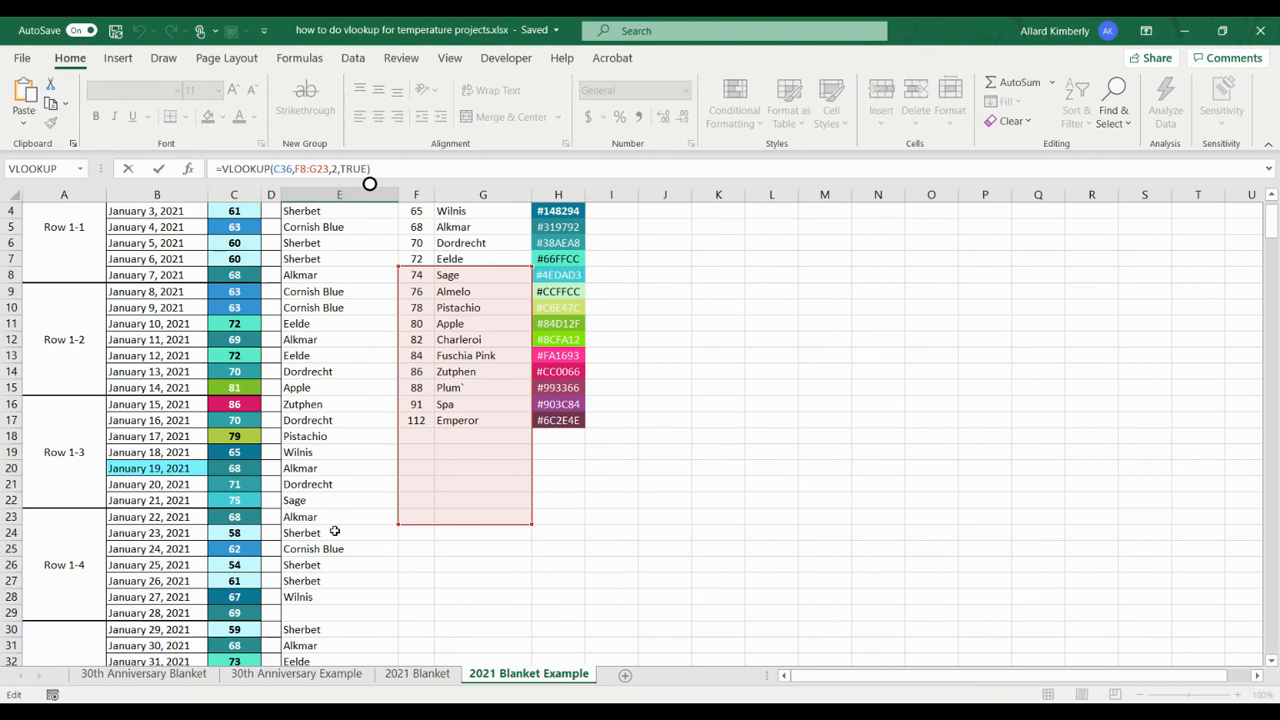
scroll(335, 532, down, 9)
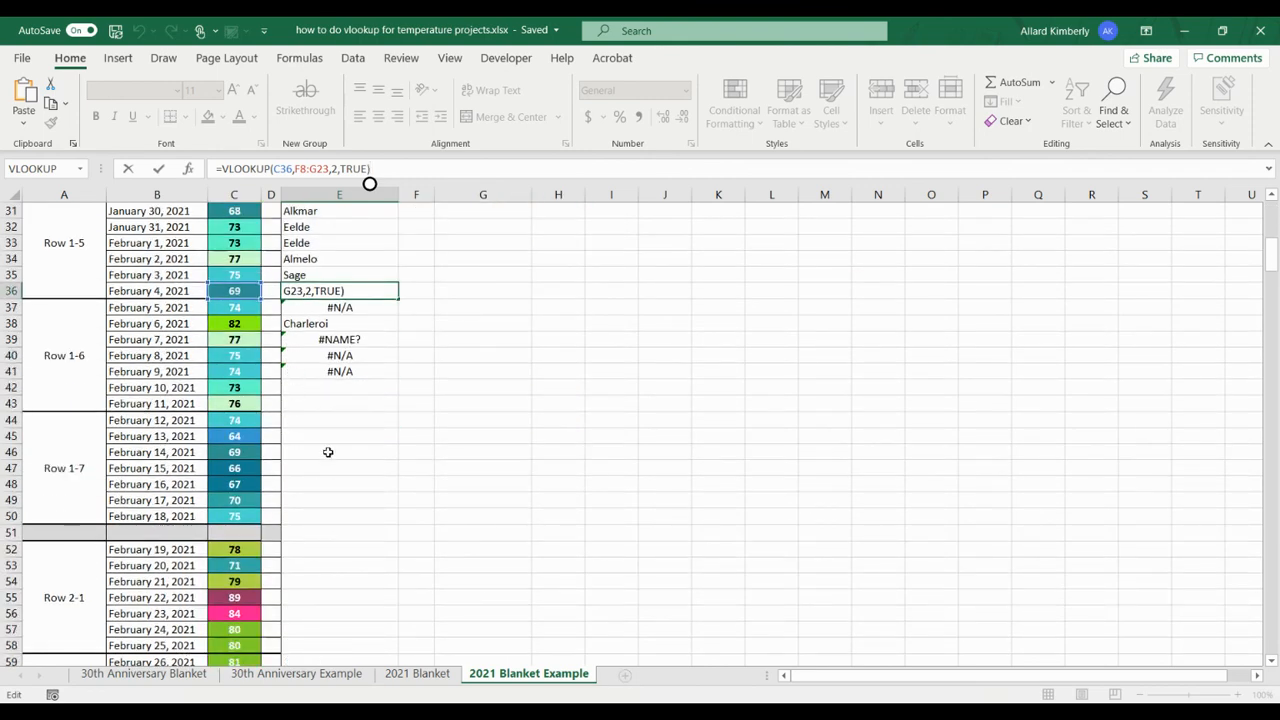
scroll(280, 520, down, 7)
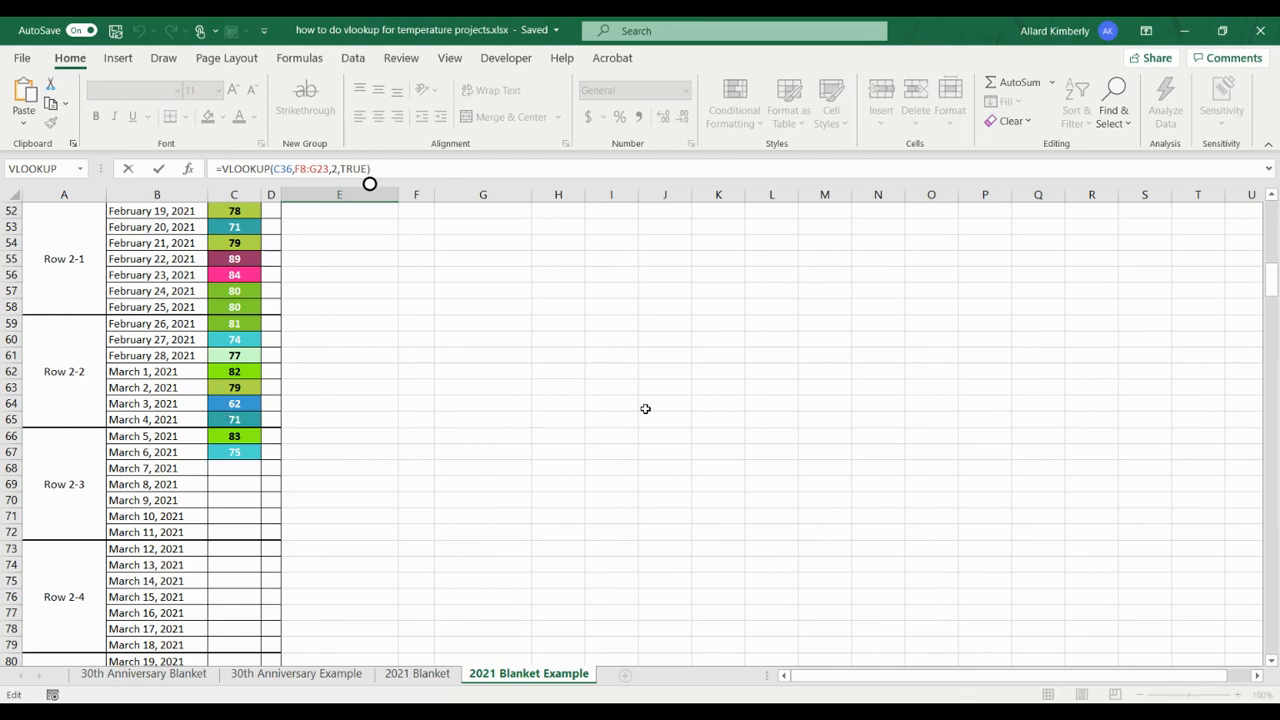
scroll(389, 425, up, 1)
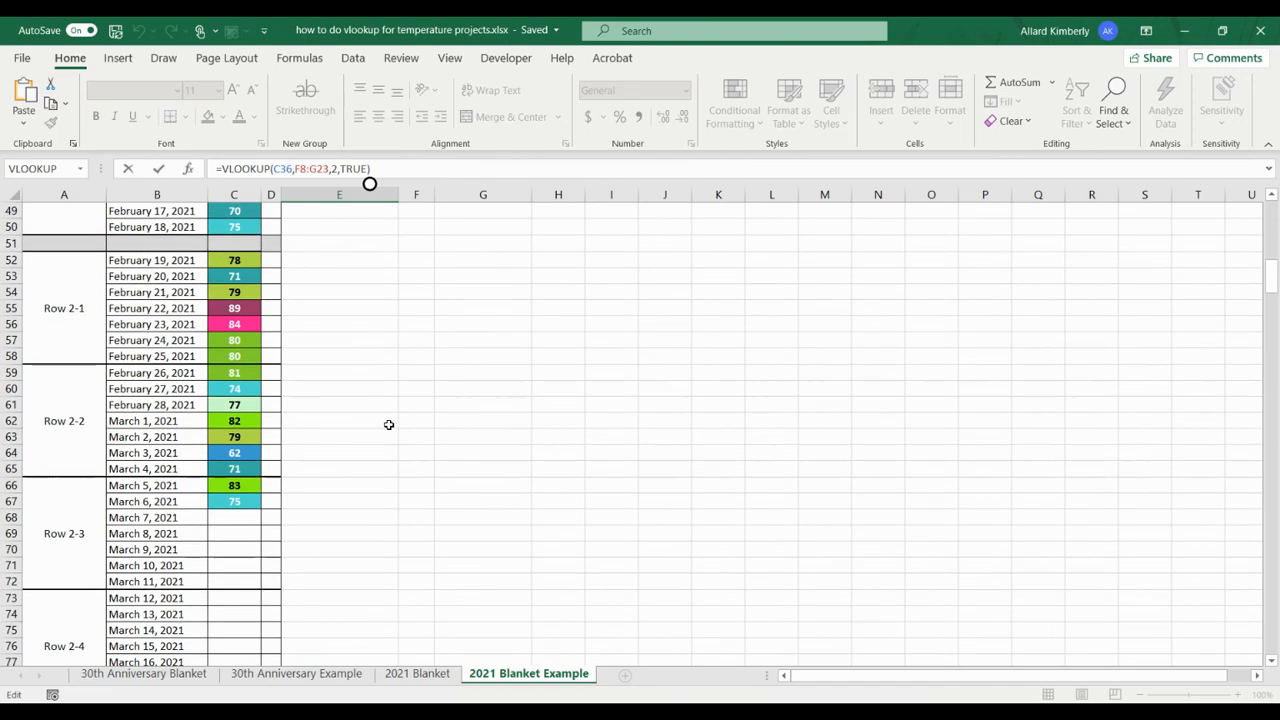